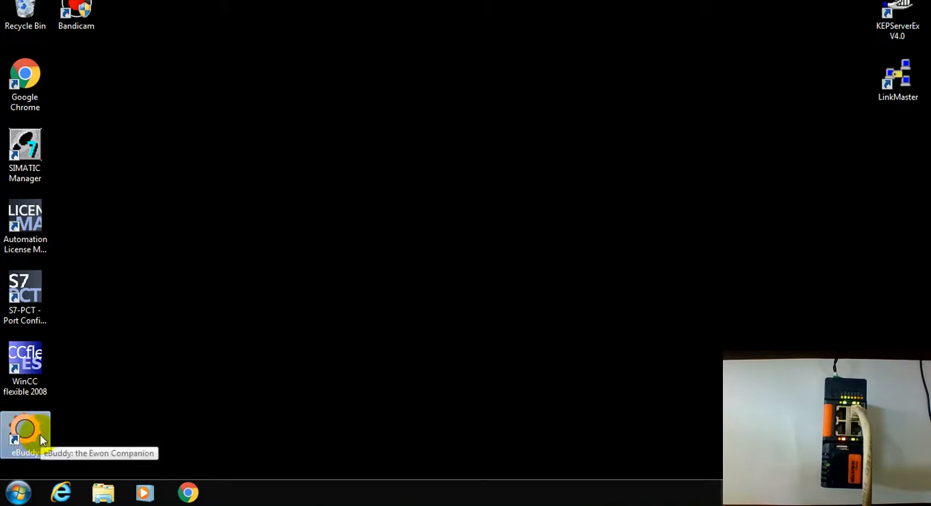
# - Open Google Chrome and connect the computer to the available wireless network
pyautogui.click(190, 495)
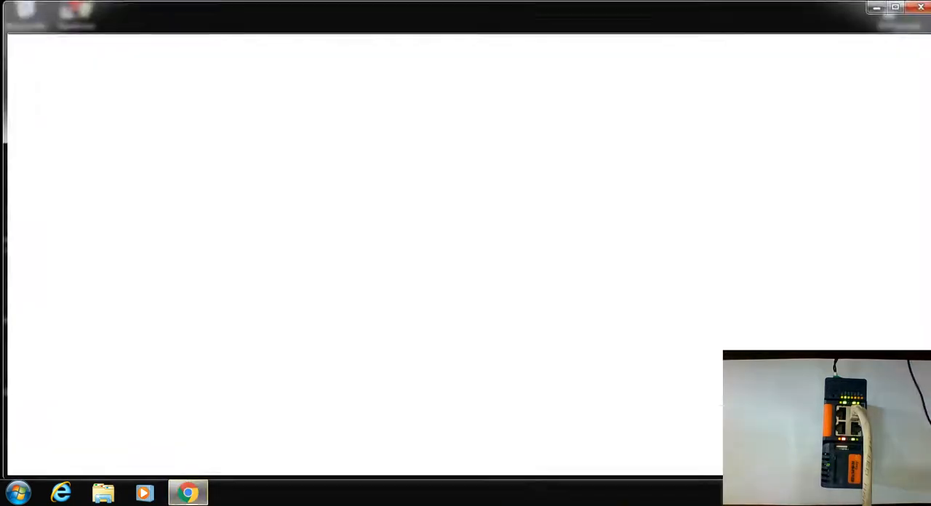
pyautogui.click(773, 291)
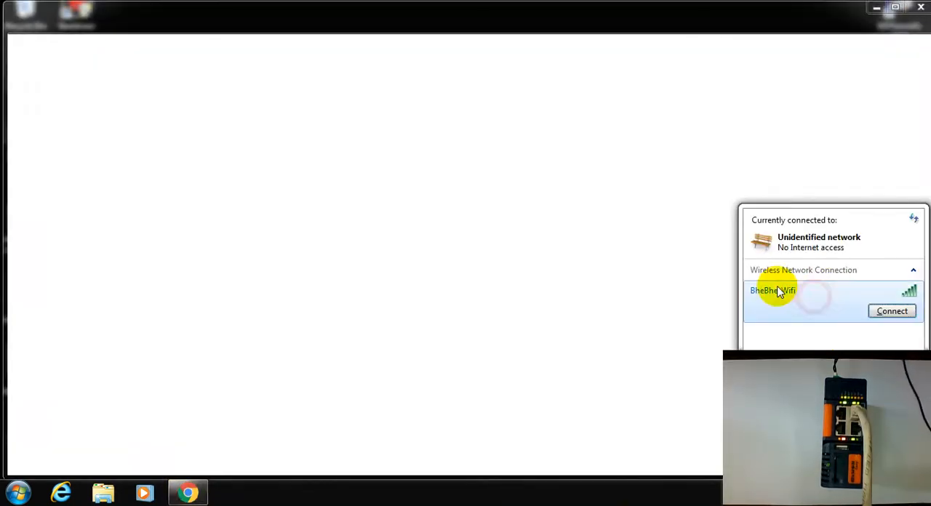
pyautogui.click(899, 314)
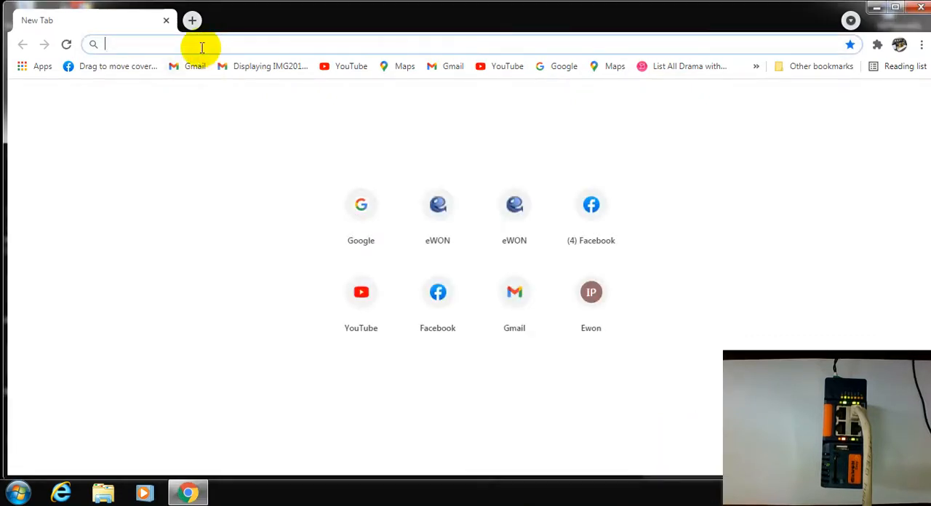
# - Load google.com and check the wireless connection status while the page is opening
pyautogui.write('google.com')
pyautogui.press('Return')
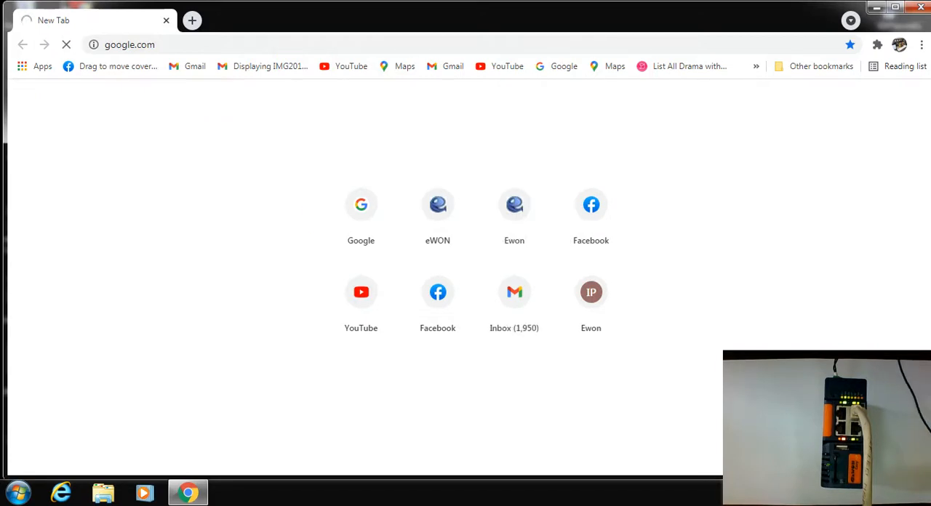
pyautogui.click(834, 493)
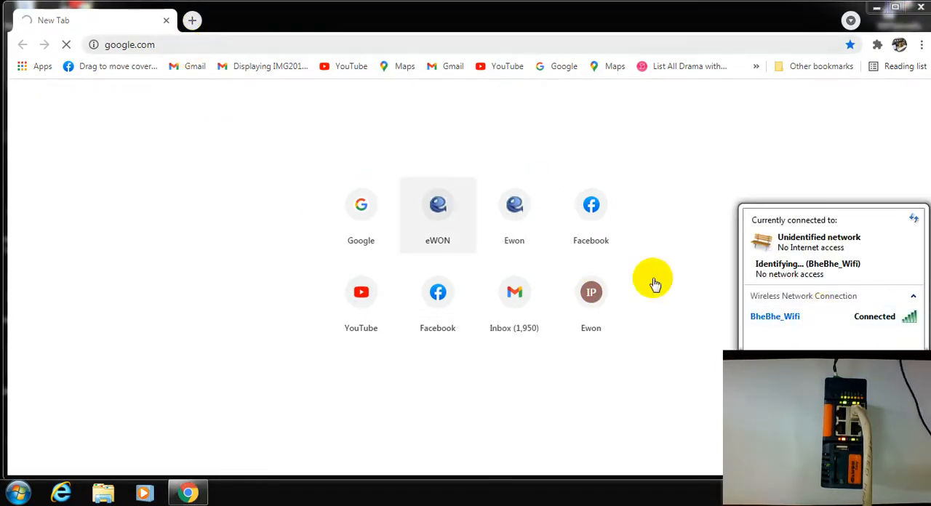
pyautogui.click(811, 316)
pyautogui.click(106, 124)
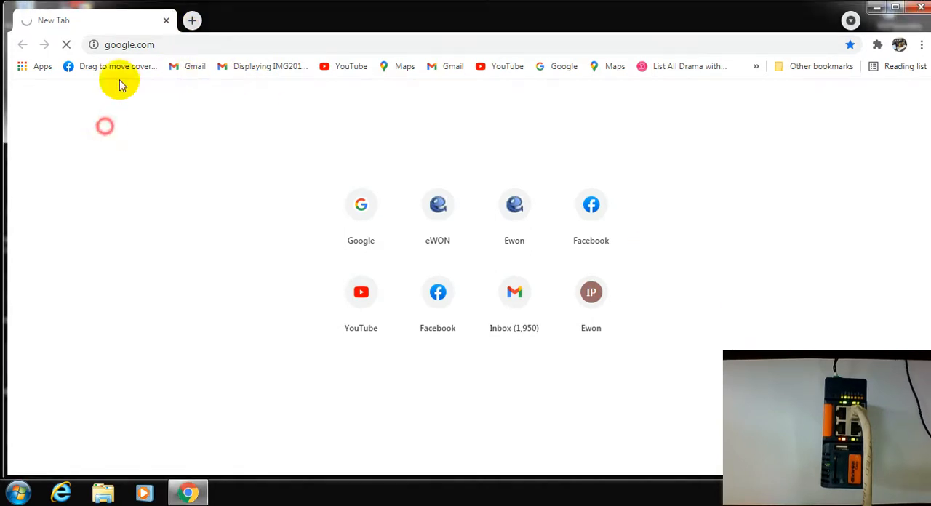
pyautogui.click(154, 48)
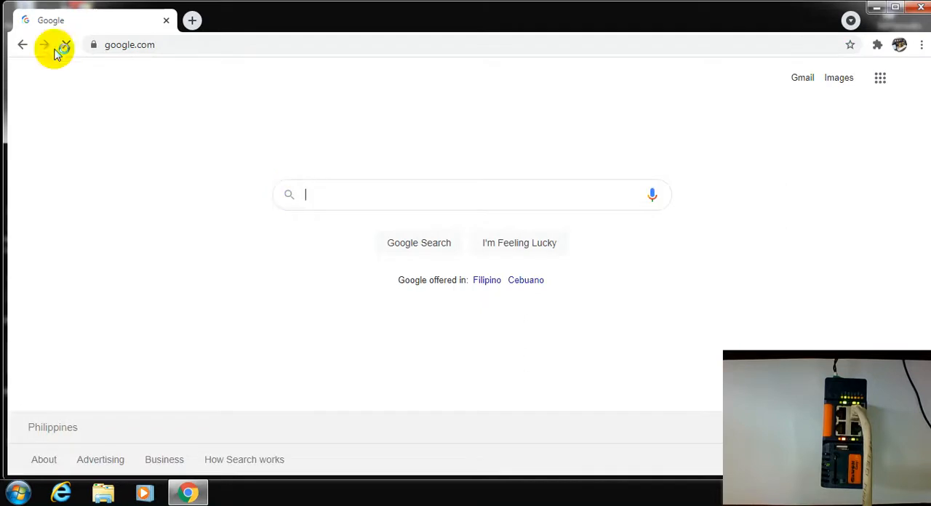
# - Search Google for "ebuddy software" and open the Ewon Technical Support - All Downloads page
pyautogui.write('e')
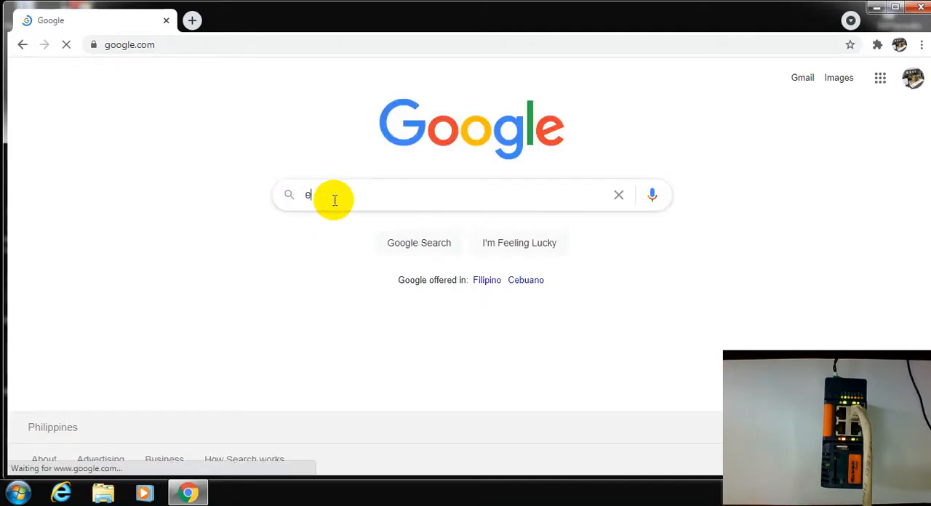
pyautogui.write('bussy')
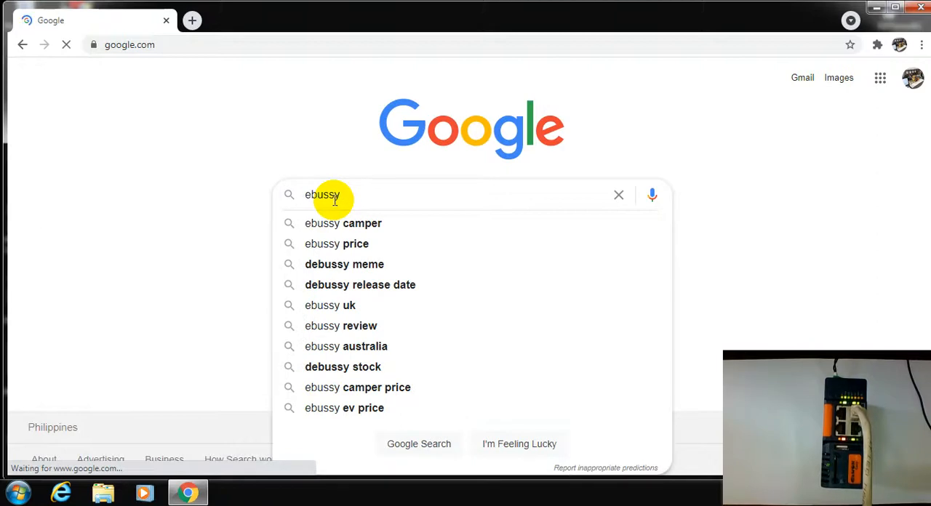
pyautogui.press('BackSpace')
pyautogui.press('BackSpace')
pyautogui.press('BackSpace')
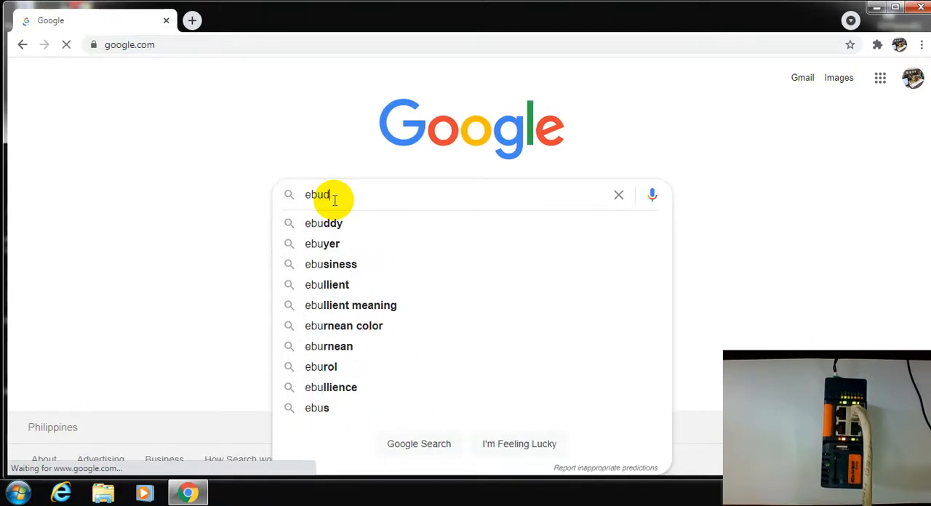
pyautogui.write('dy sof')
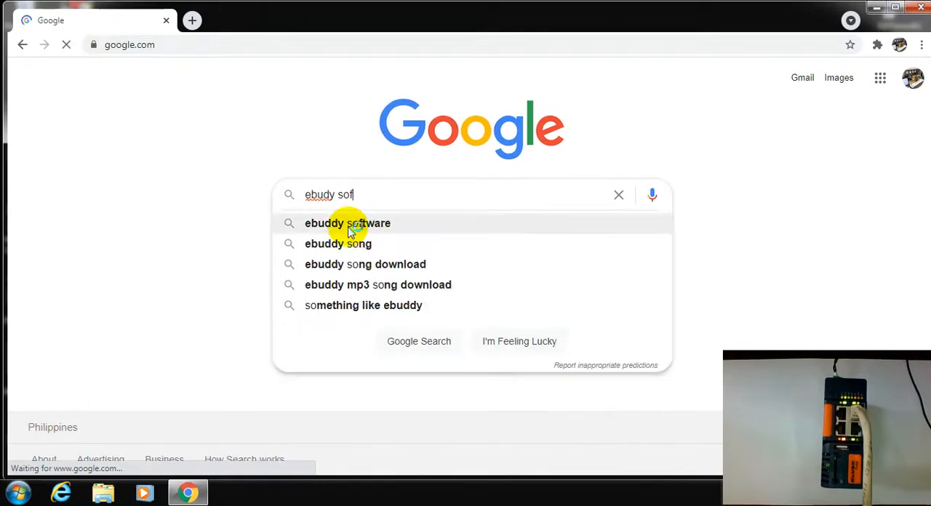
pyautogui.click(355, 226)
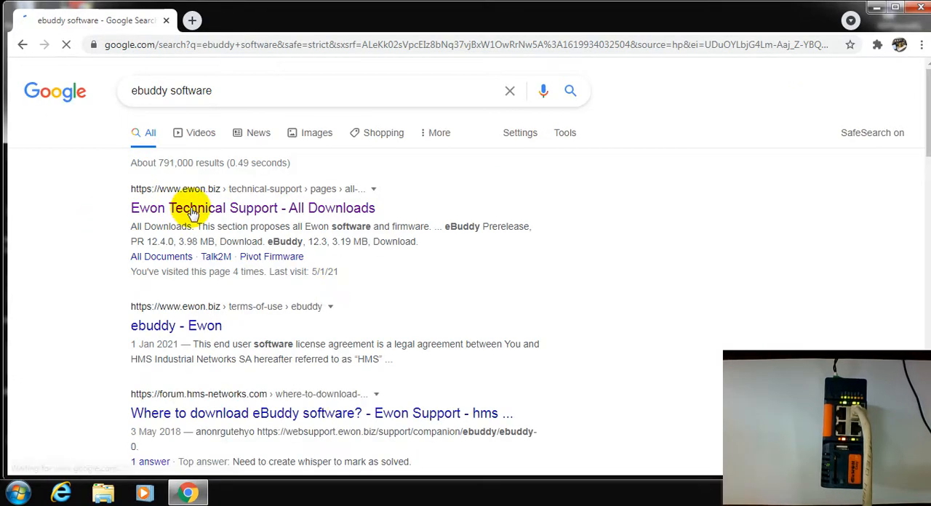
pyautogui.click(193, 210)
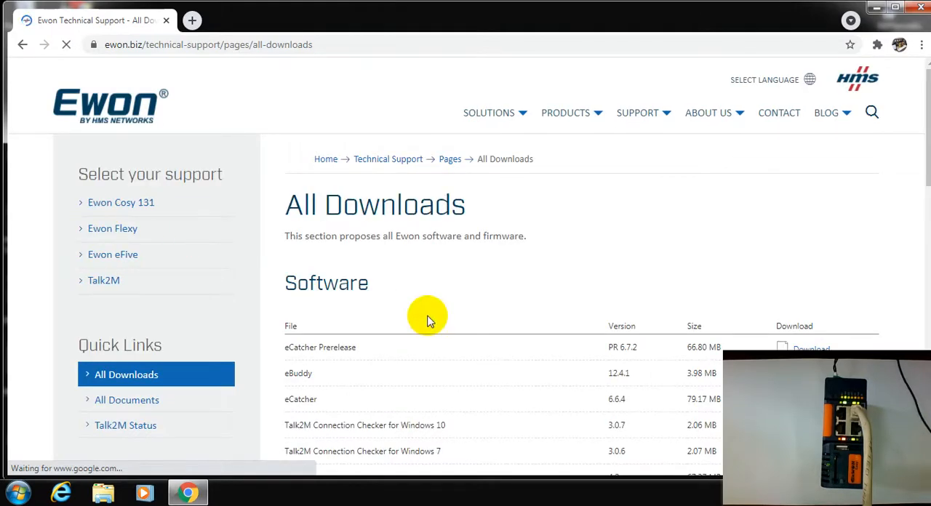
# - Find eBuddy and its download entry in the Software list of the Ewon downloads page
pyautogui.scroll(-2, 427, 320)
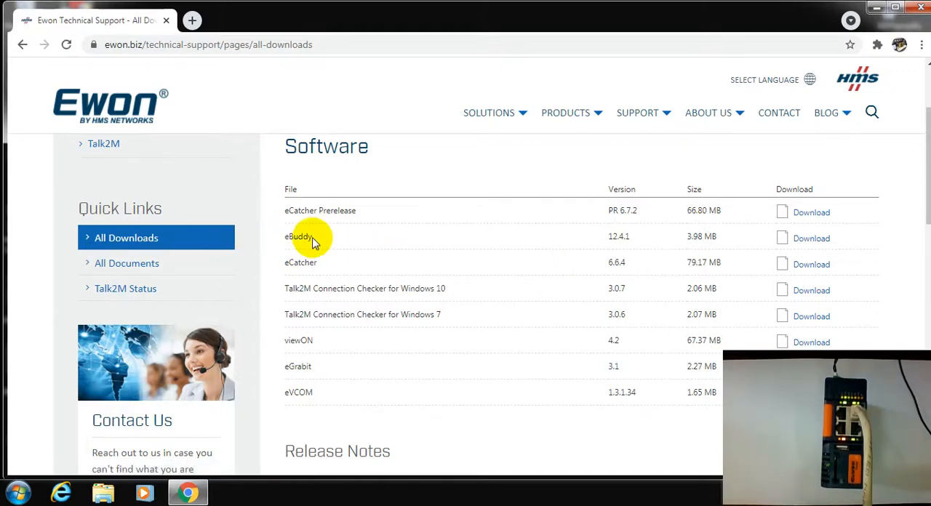
pyautogui.moveTo(281, 235); pyautogui.dragTo(318, 260)
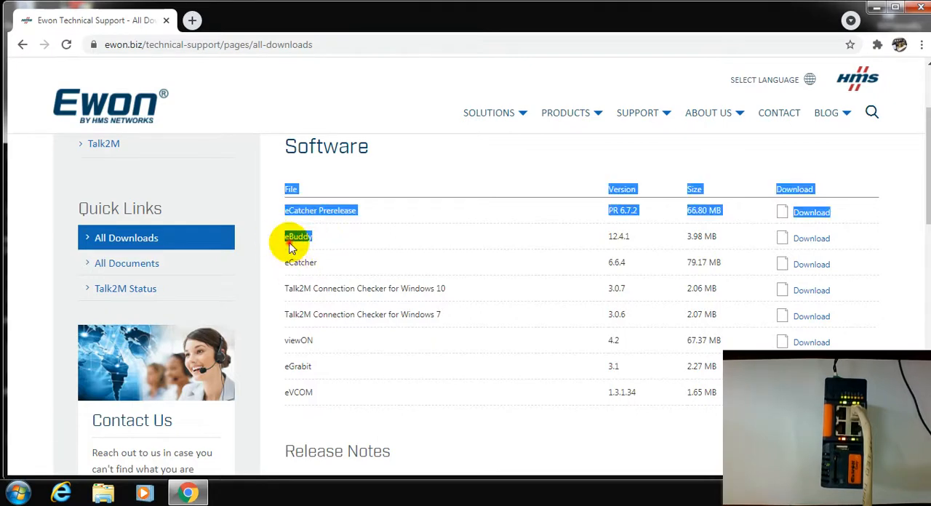
pyautogui.click(291, 251)
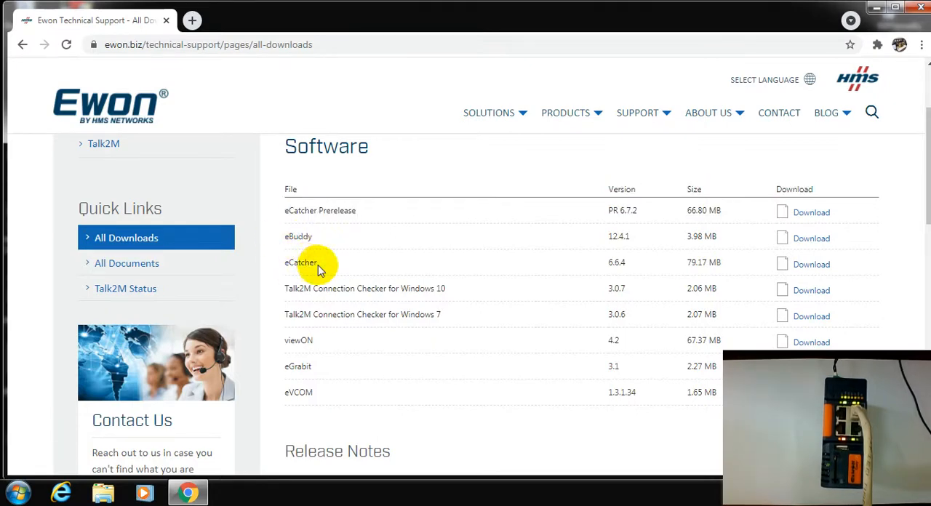
pyautogui.click(807, 273)
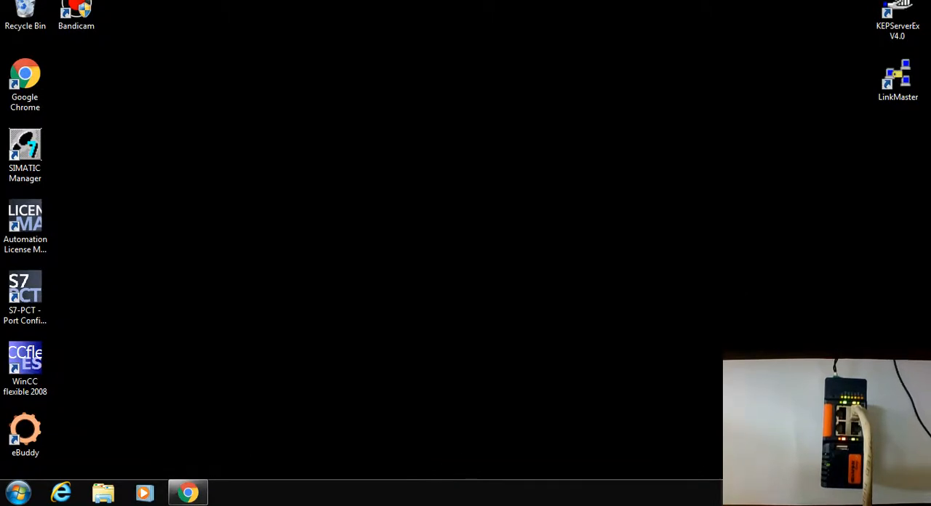
# - Check the computer's network connections from the desktop
pyautogui.click(834, 493)
pyautogui.click(815, 317)
pyautogui.click(397, 275)
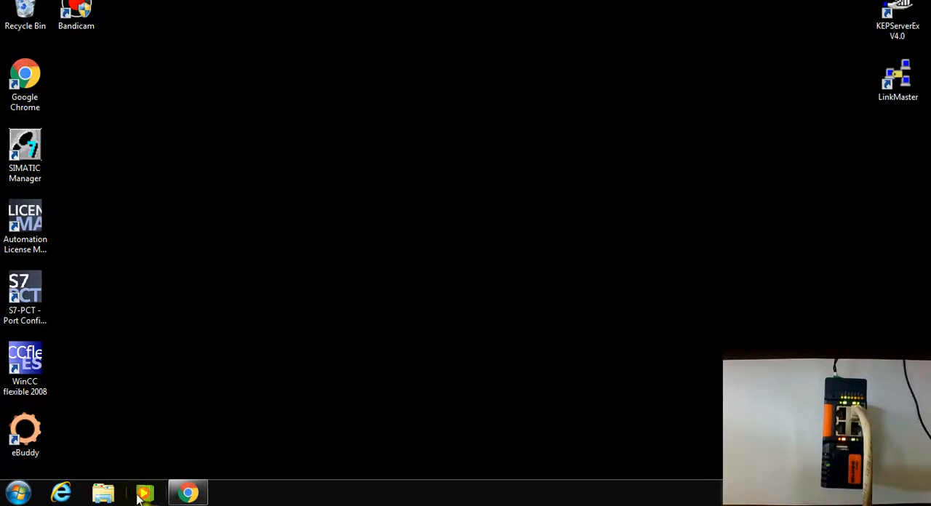
# - Launch the eBuddy maintenance utility from the desktop and maximize its window
pyautogui.click(26, 436)
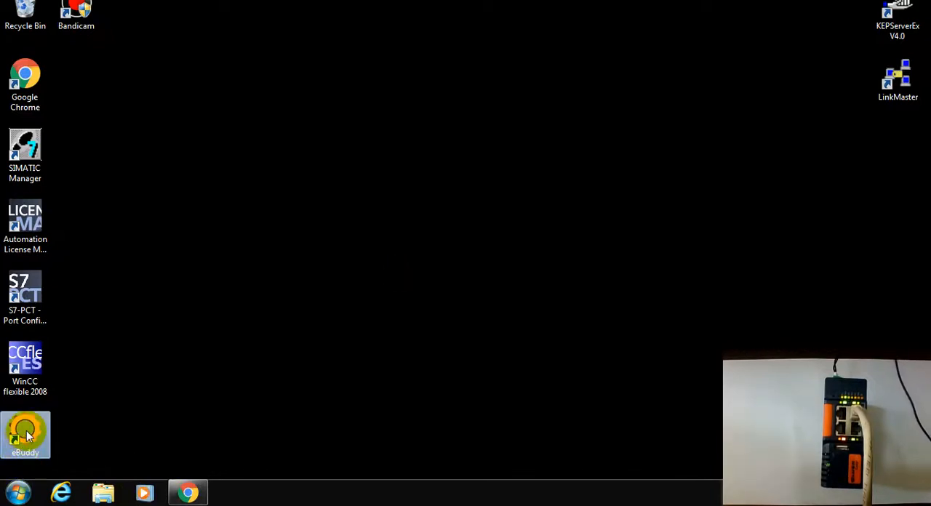
pyautogui.doubleClick(26, 435)
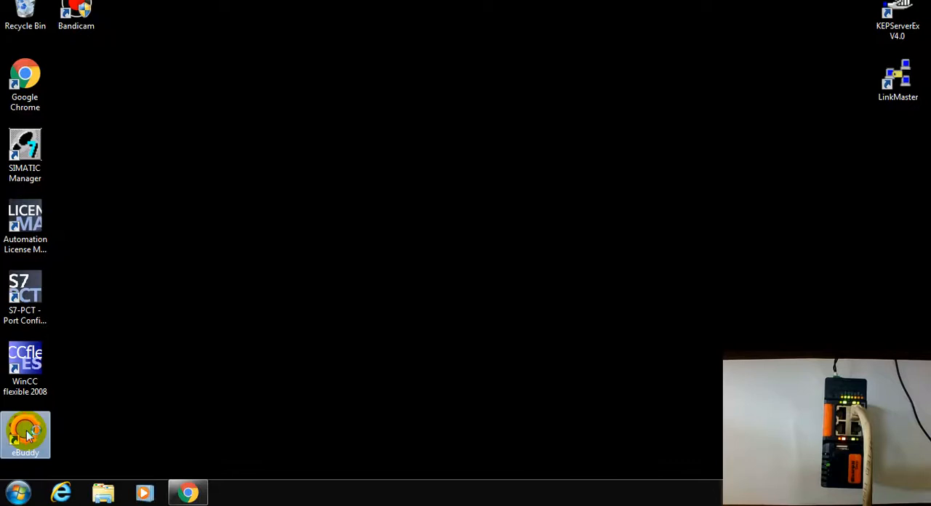
pyautogui.click(407, 93)
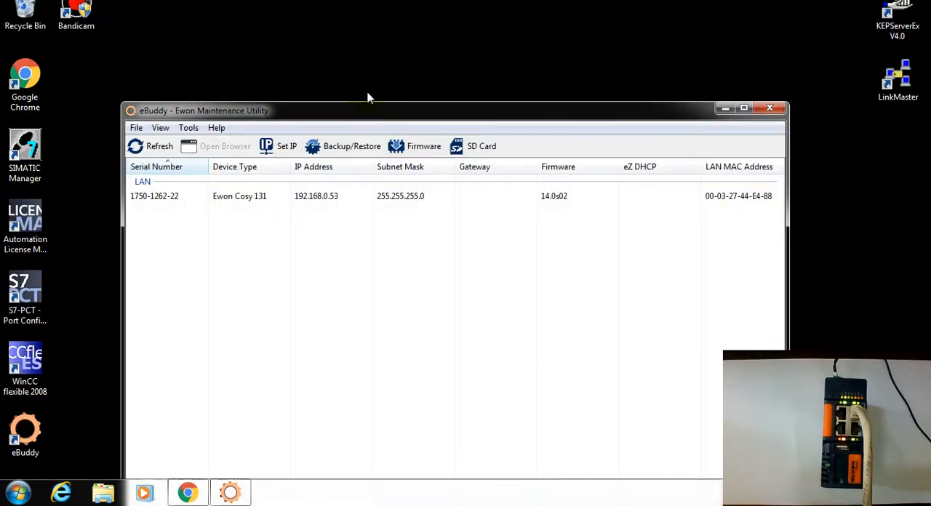
pyautogui.click(423, 120)
pyautogui.doubleClick(424, 115)
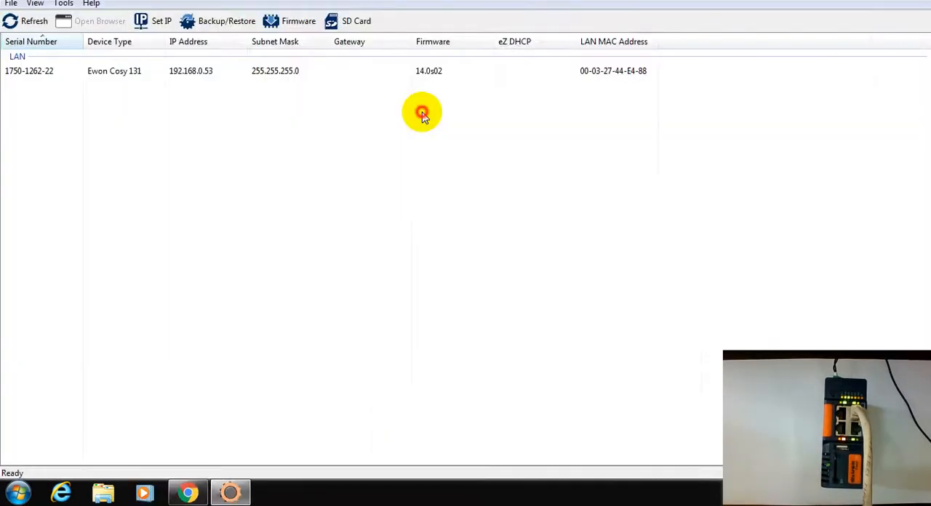
# - Refresh the eBuddy device list with the Ewon's network cable unplugged, and refresh it again with the cable reconnected
pyautogui.click(82, 71)
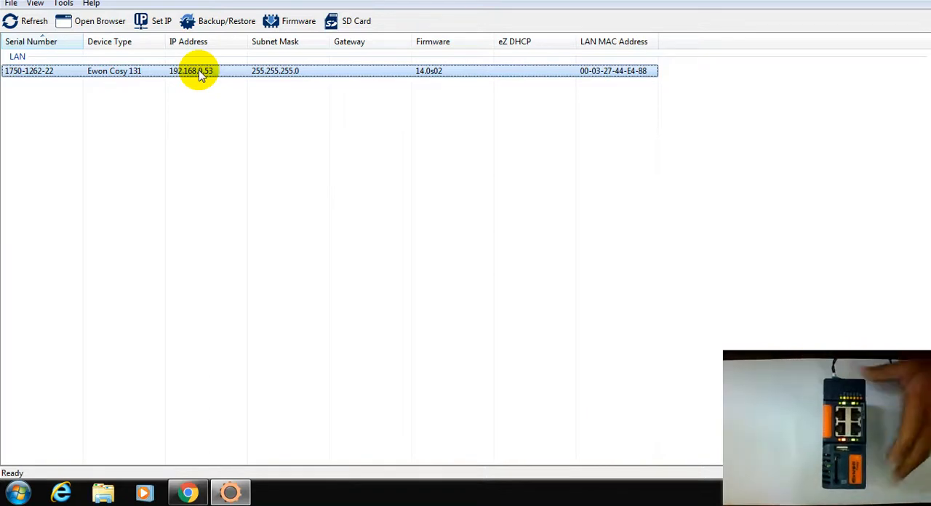
pyautogui.click(18, 26)
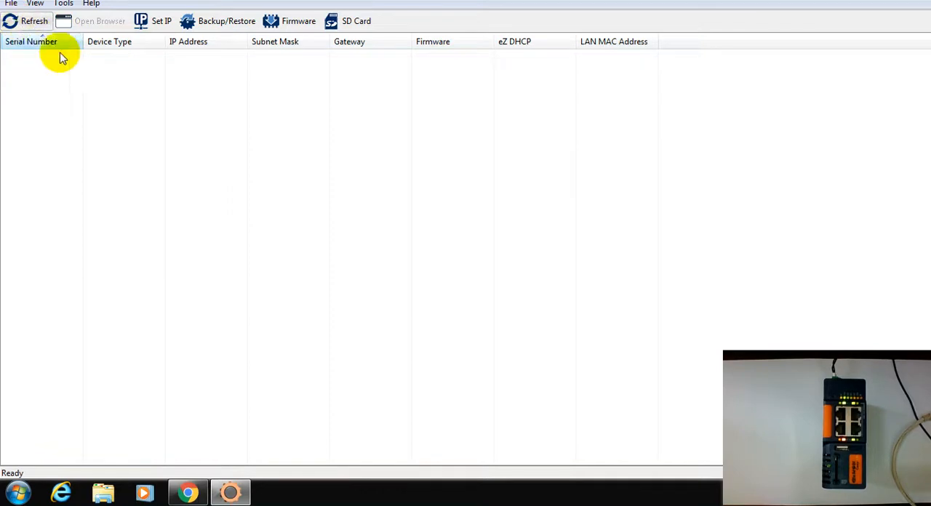
pyautogui.rightClick(355, 75)
pyautogui.click(264, 117)
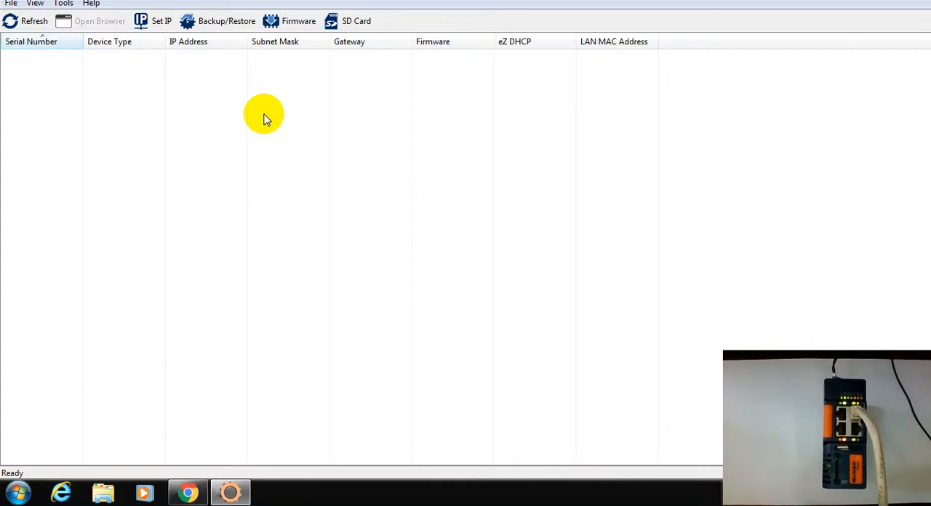
pyautogui.click(23, 21)
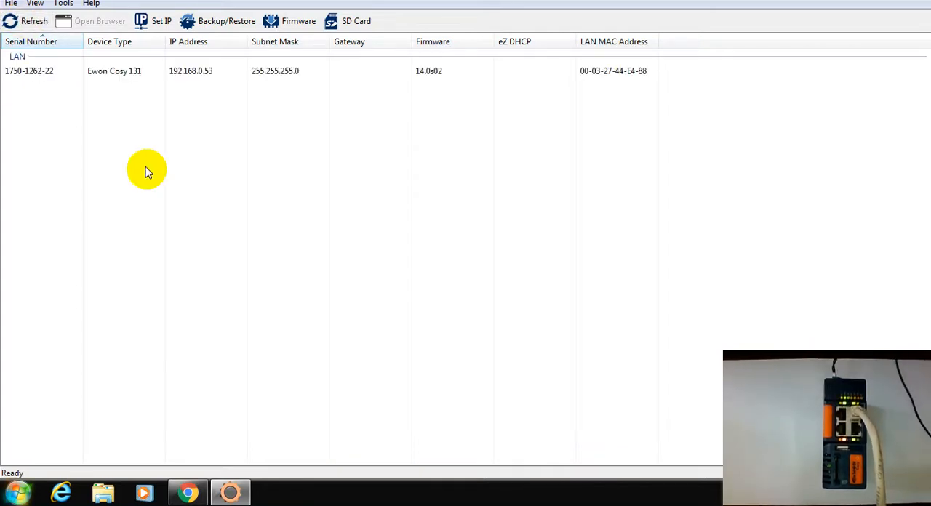
# - Select the Ewon Cosy 131 in the device list and open its web interface in the browser
pyautogui.click(94, 70)
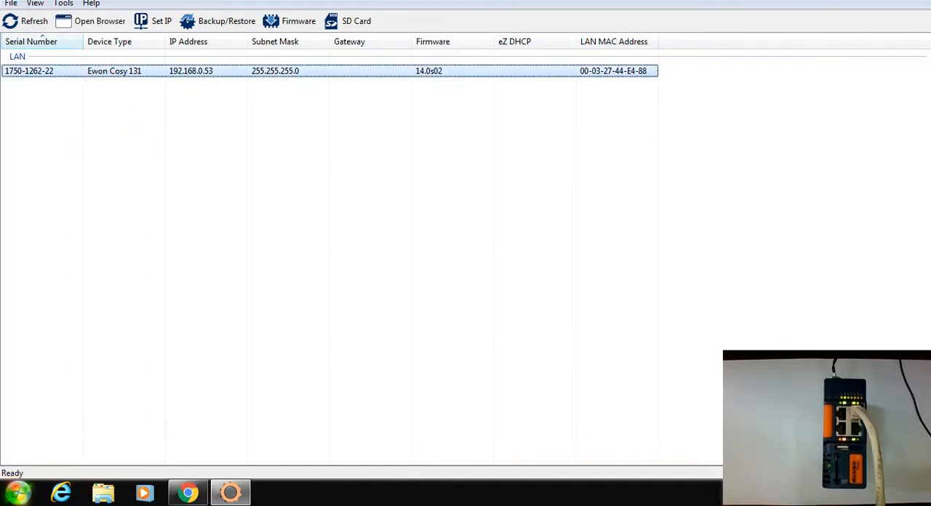
pyautogui.rightClick(97, 76)
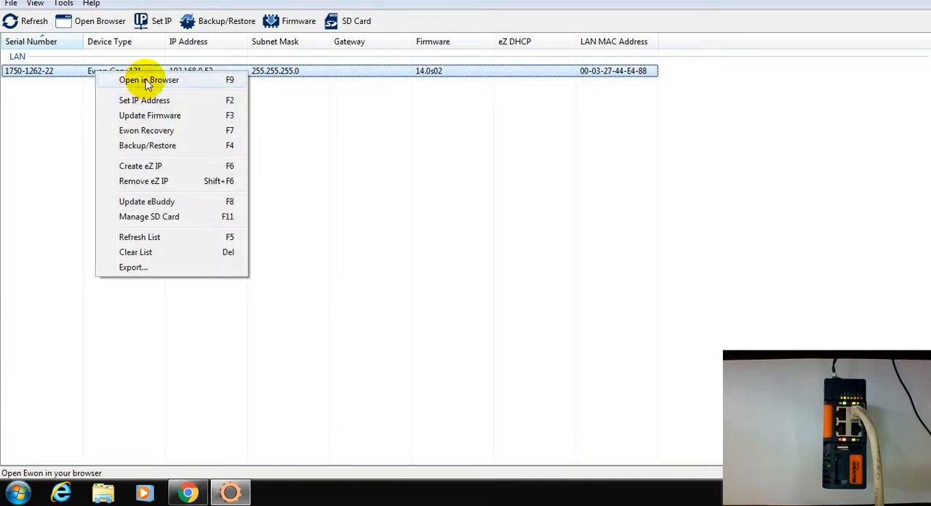
pyautogui.click(62, 129)
pyautogui.click(106, 71)
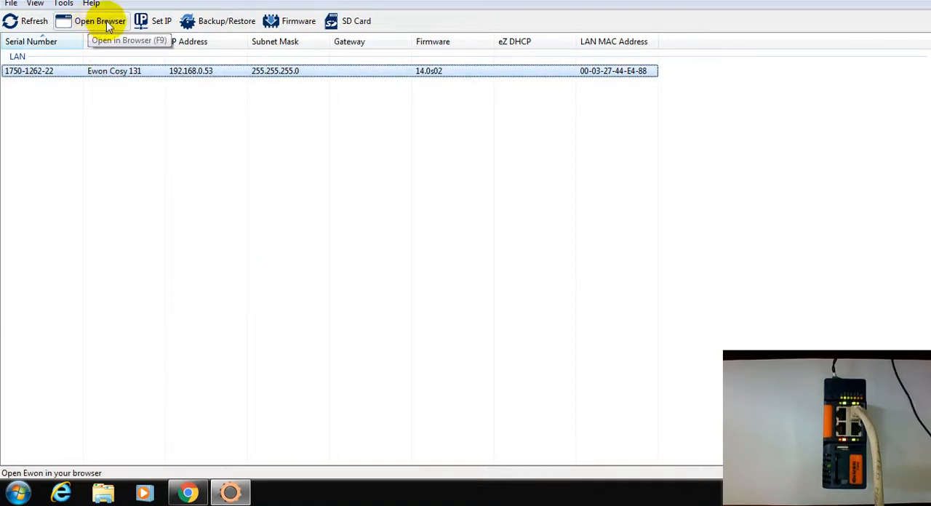
pyautogui.click(97, 26)
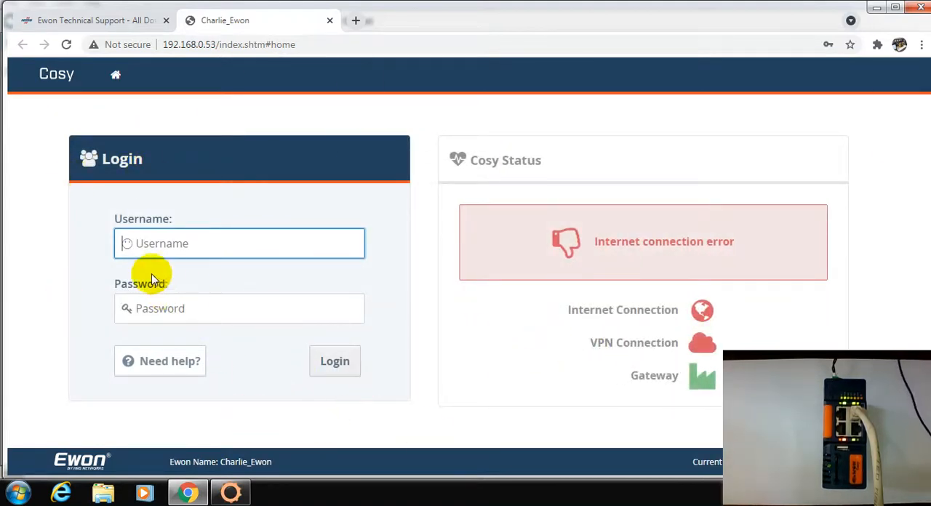
# - Log in to the Cosy web interface as adm with the account password and update the password saved in the browser
pyautogui.click(148, 243)
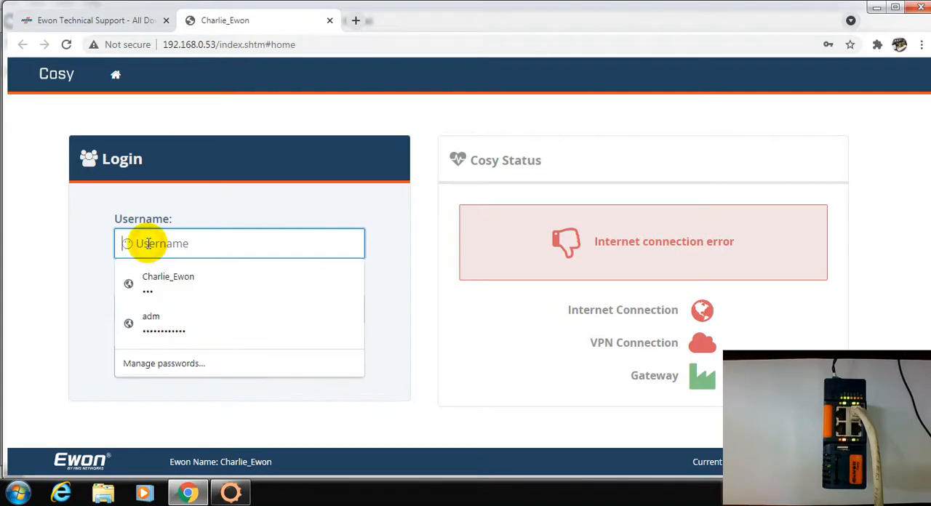
pyautogui.click(13, 252)
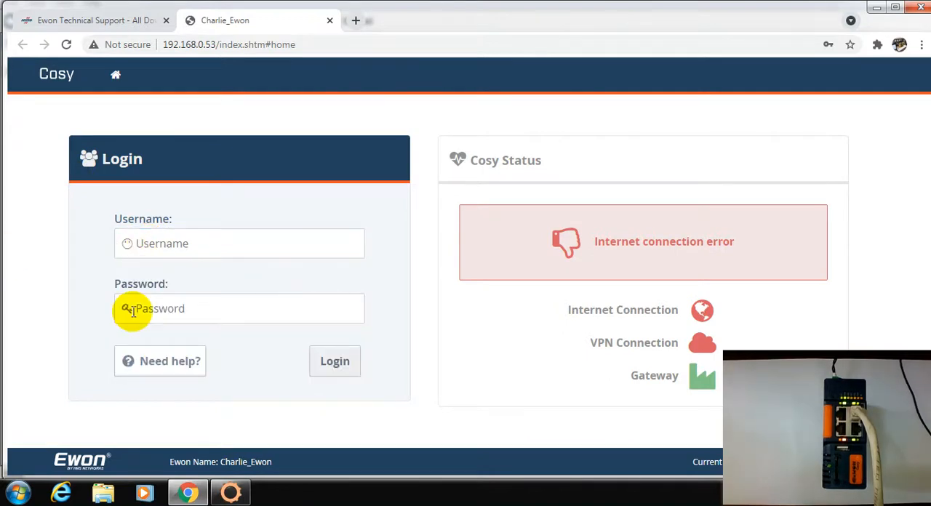
pyautogui.click(134, 311)
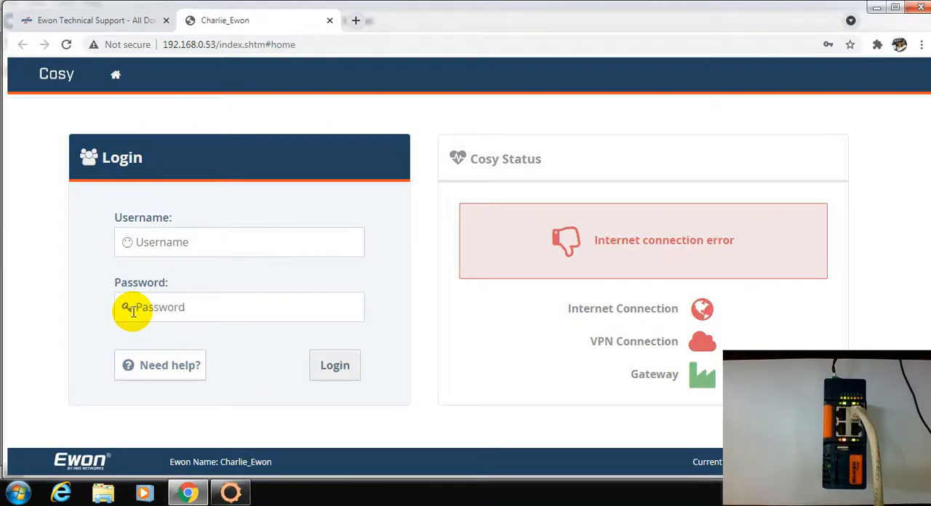
pyautogui.click(166, 243)
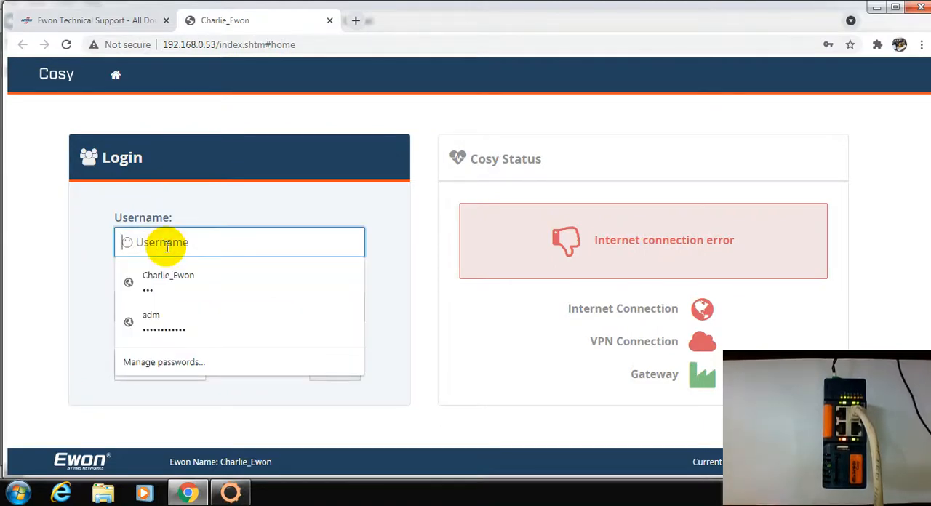
pyautogui.write('adm')
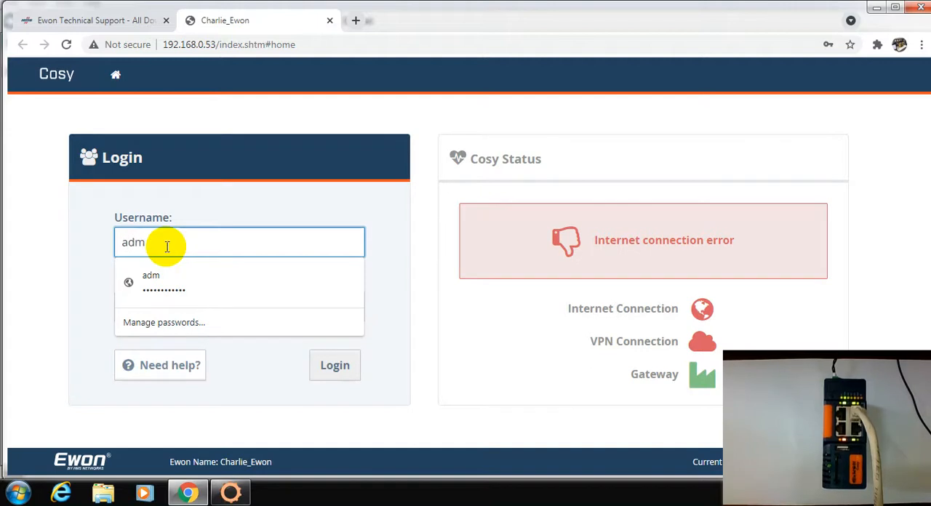
pyautogui.press('Tab')
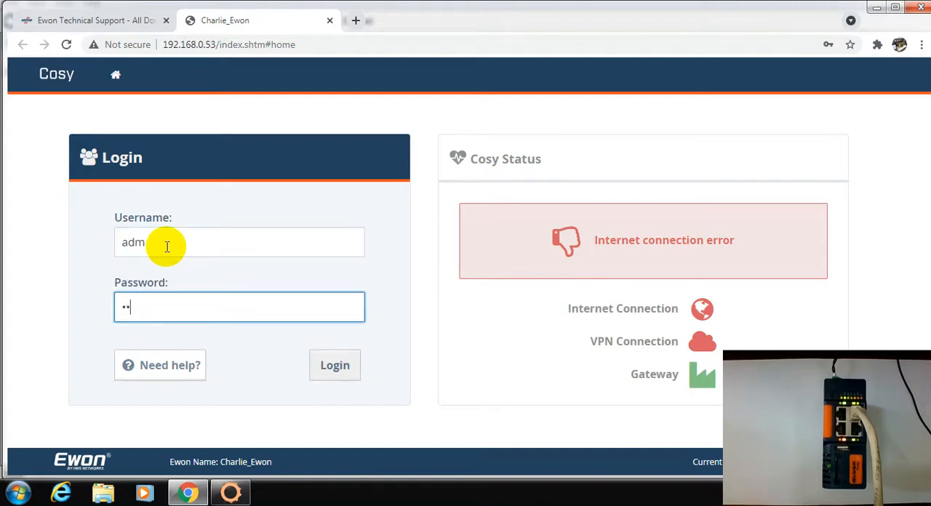
pyautogui.click(328, 367)
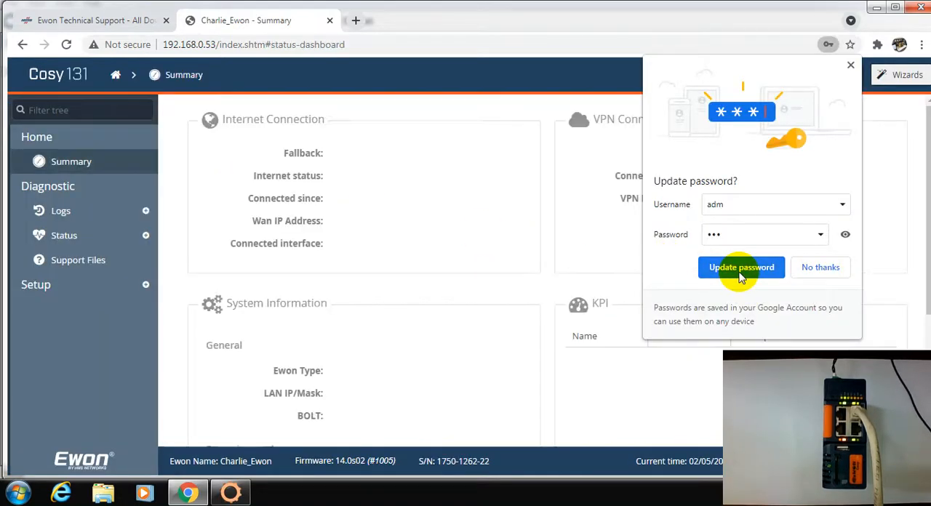
pyautogui.click(741, 283)
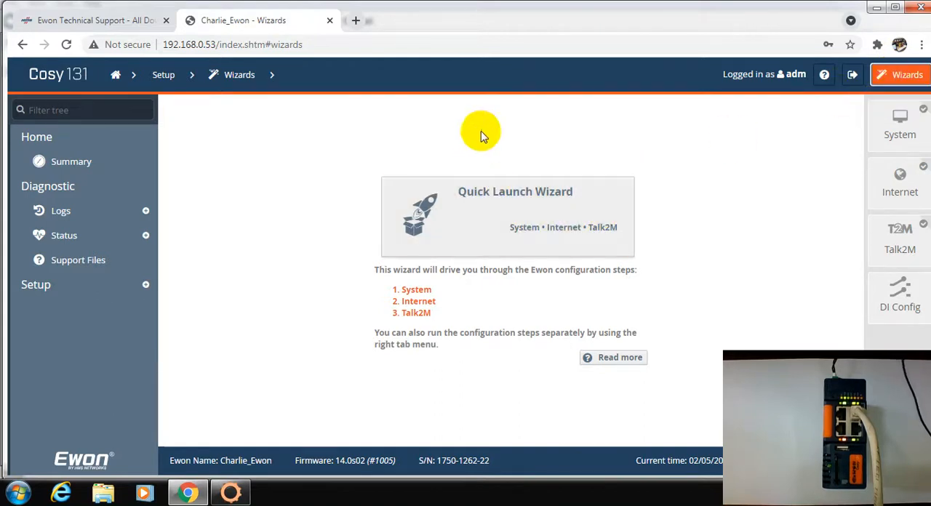
# - Start the Quick Launch Wizard and set the Ewon name to Charlie_Ewon in the user setup
pyautogui.click(493, 221)
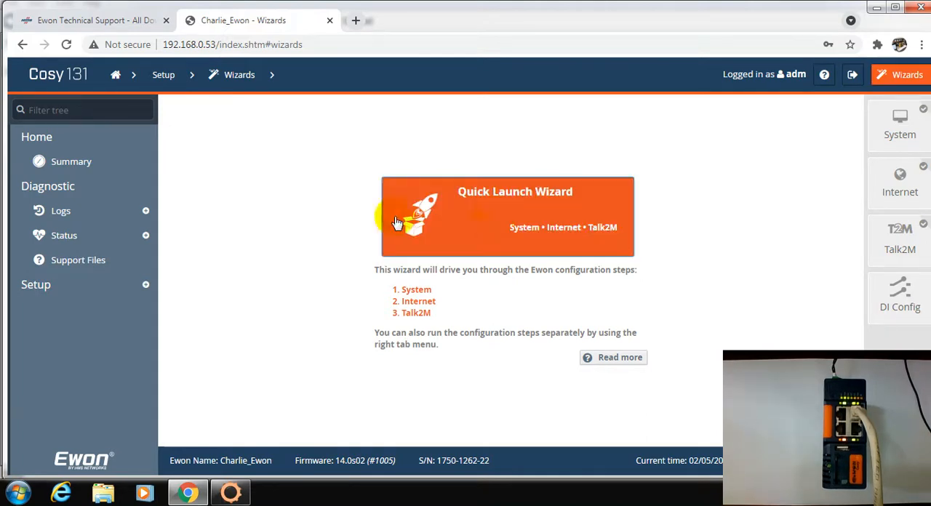
pyautogui.click(532, 225)
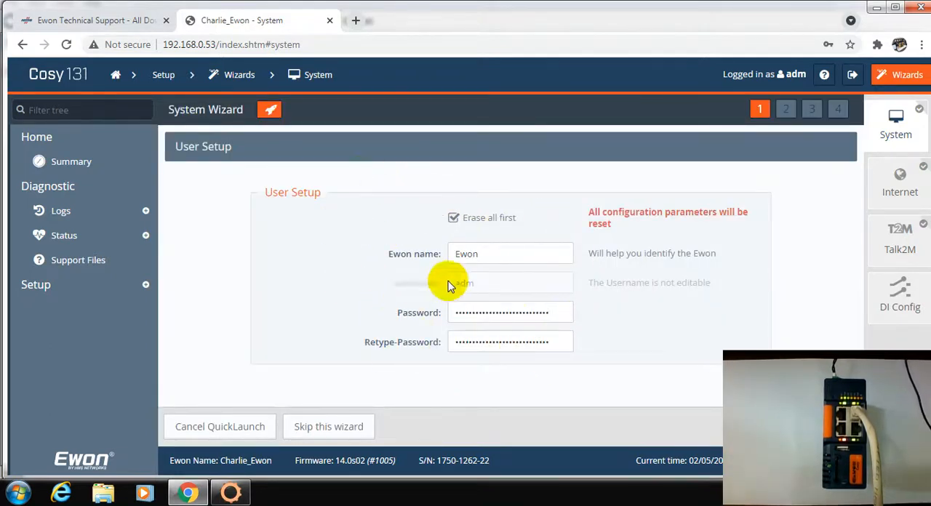
pyautogui.doubleClick(500, 255)
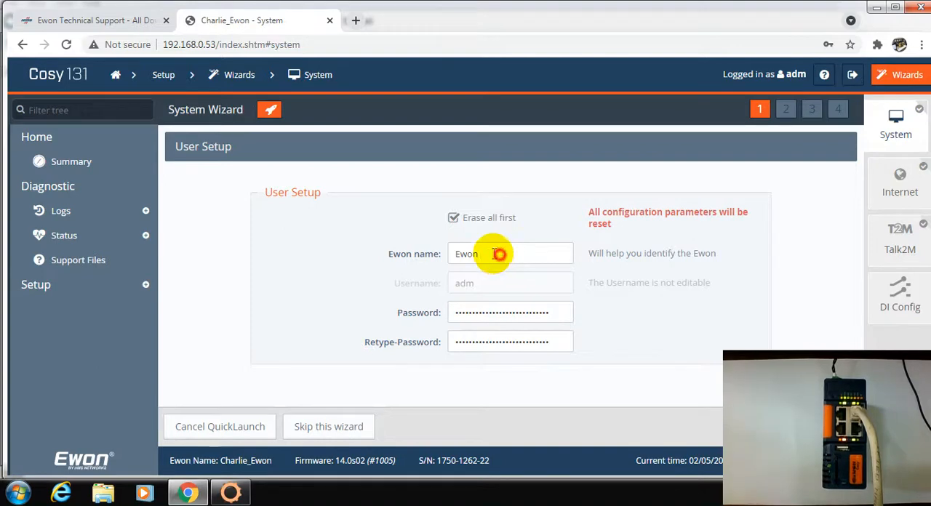
pyautogui.write('Ch')
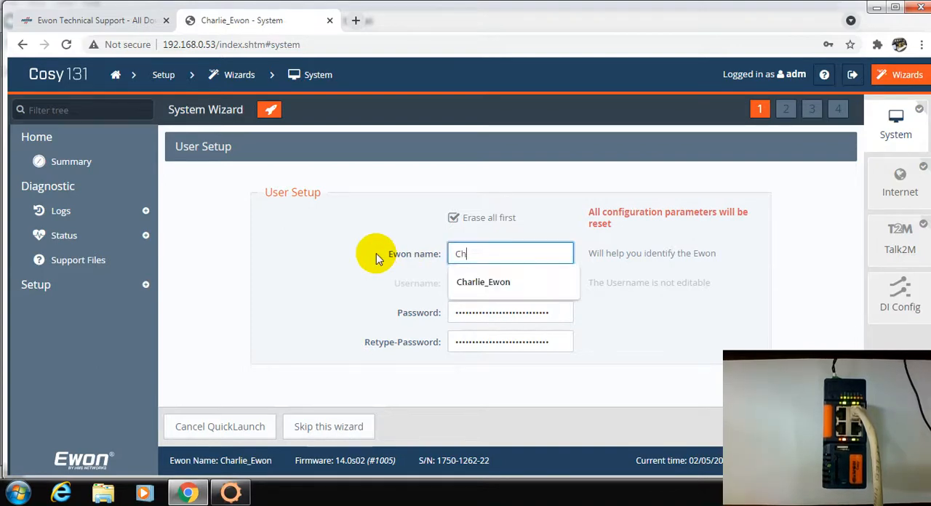
pyautogui.write('arlie_Ewon')
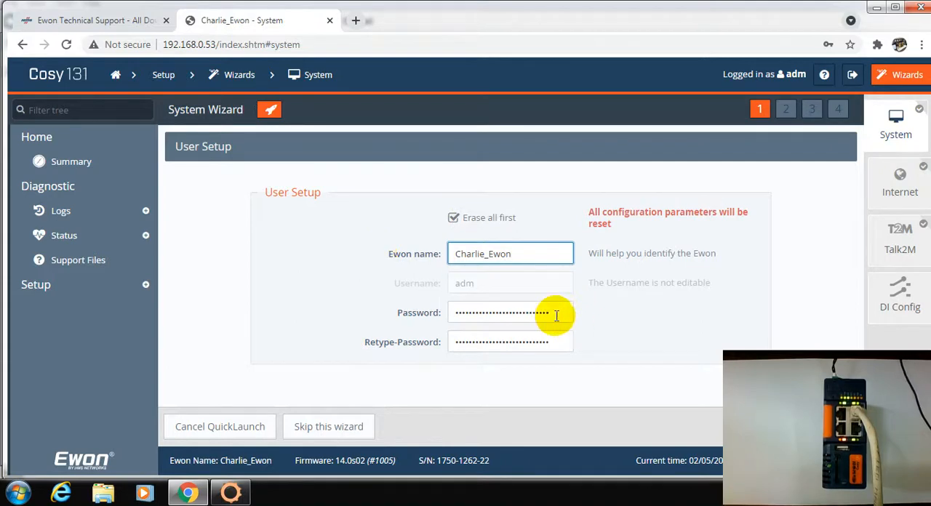
# - Enter and retype a new password for the adm user, submit the user setup, and update the password saved in the browser
pyautogui.moveTo(556, 315); pyautogui.dragTo(367, 325)
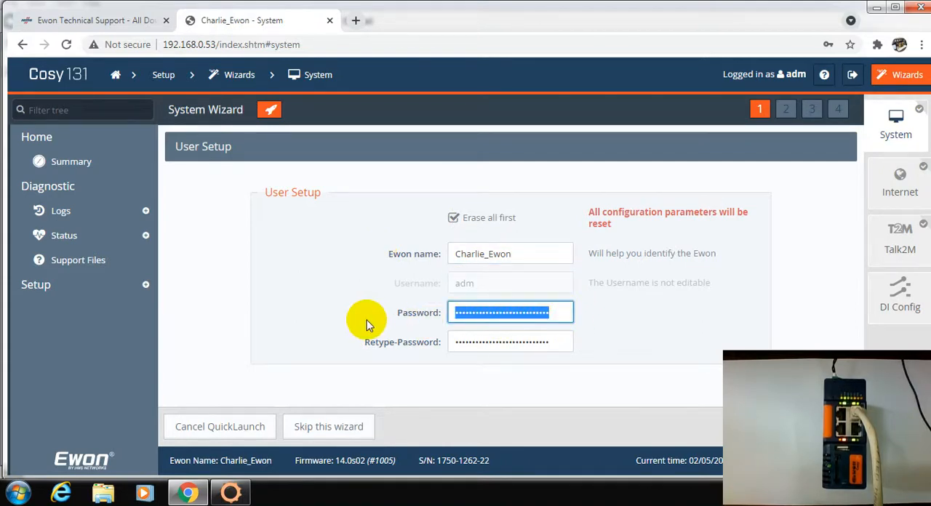
pyautogui.write('a')
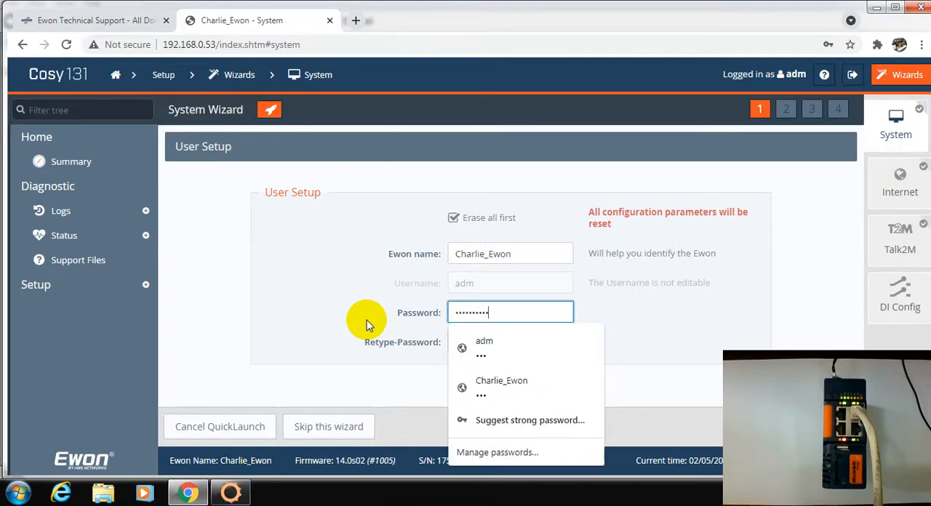
pyautogui.press('Tab')
pyautogui.write('ad')
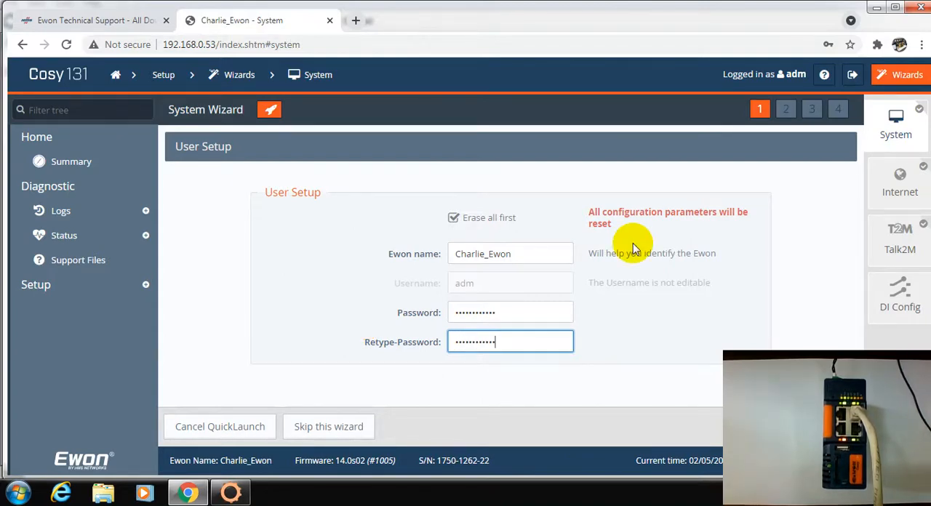
pyautogui.click(613, 323)
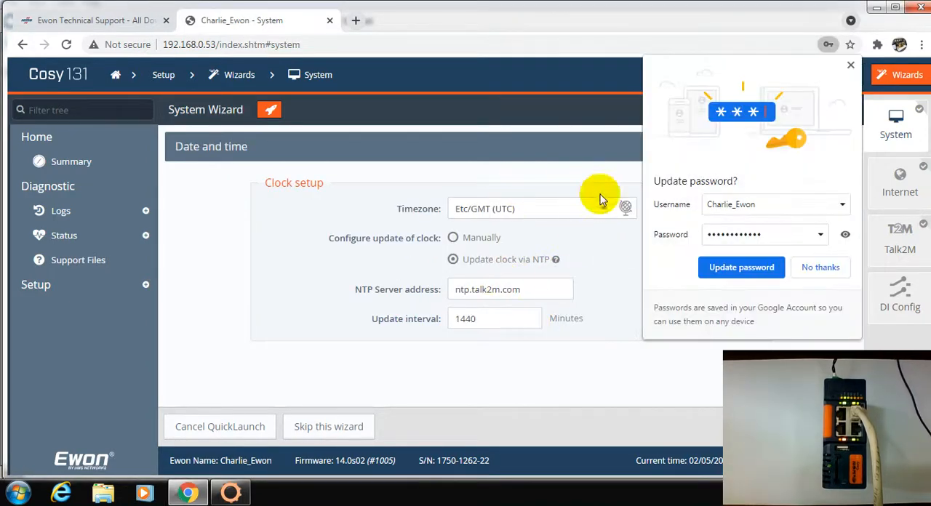
pyautogui.click(725, 266)
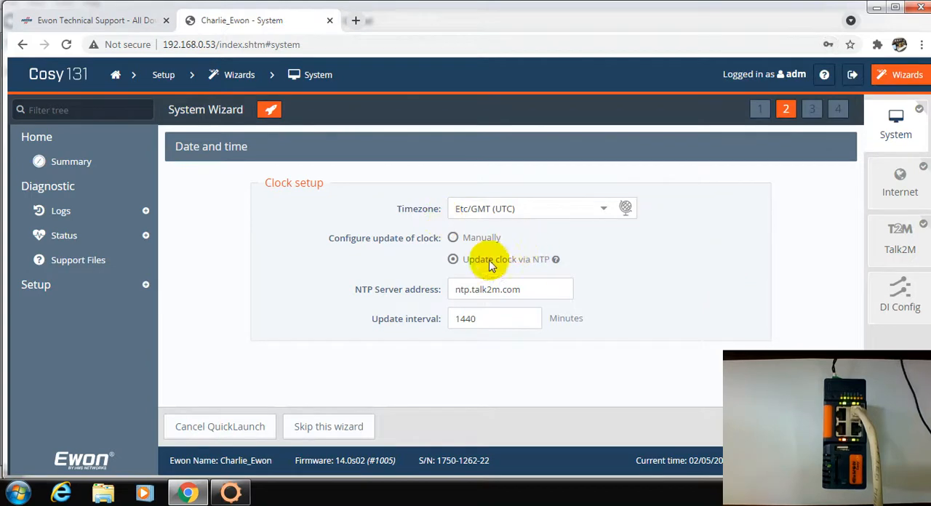
# - Review the available timezones, keep Etc/GMT (UTC) with clock updates via NTP, and continue to the LAN/WAN configuration
pyautogui.moveTo(494, 266)
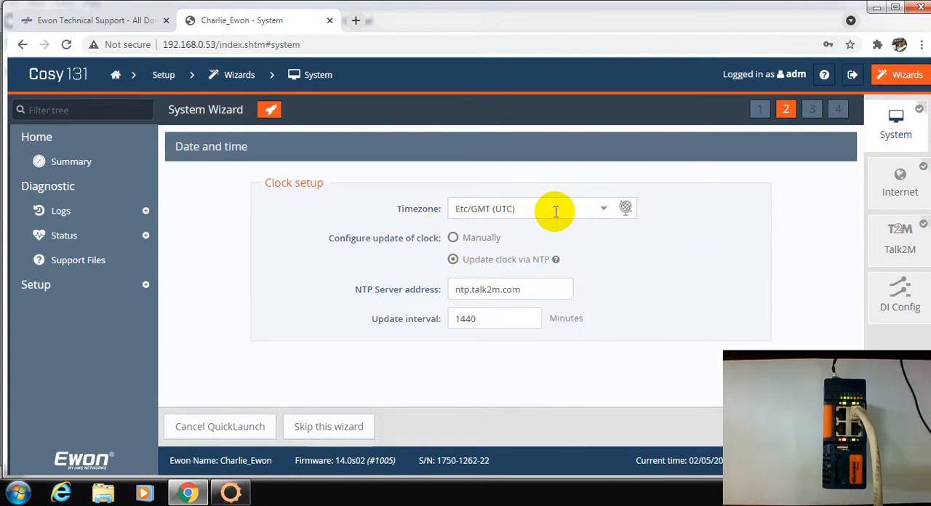
pyautogui.click(603, 209)
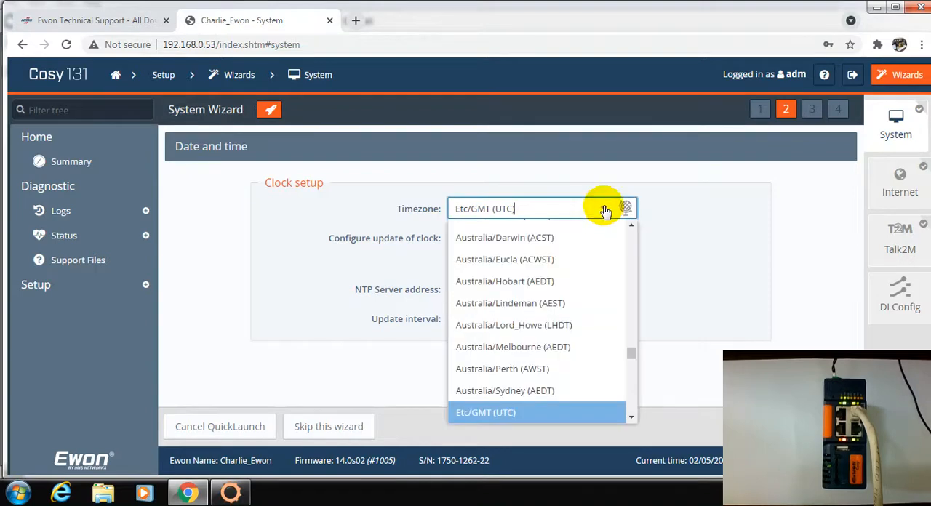
pyautogui.click(604, 209)
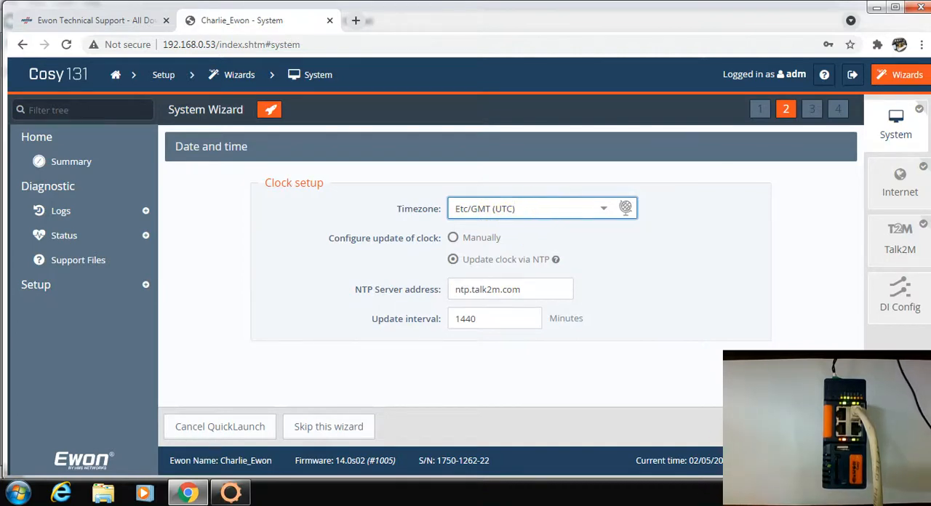
pyautogui.click(829, 427)
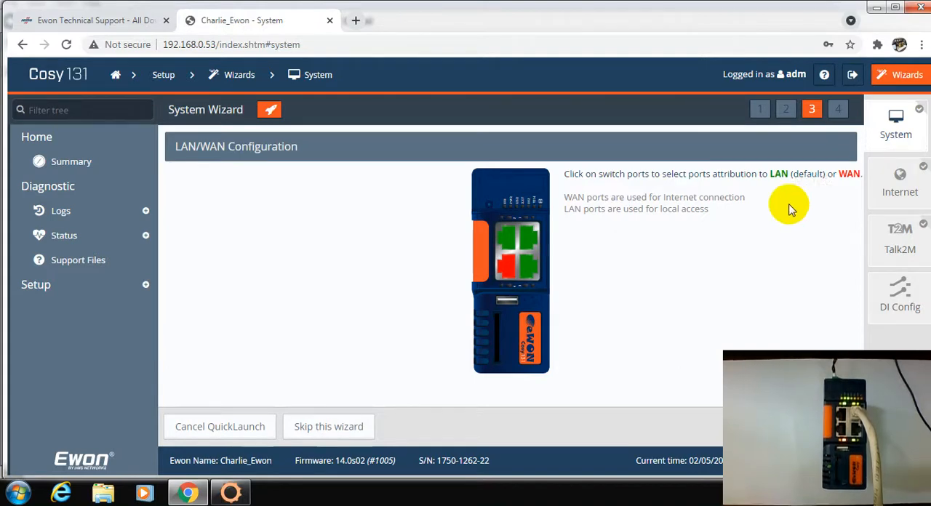
# - Review the LAN and WAN port attribution, keep the preset assignment, and finish the system part of the wizard
pyautogui.doubleClick(849, 173)
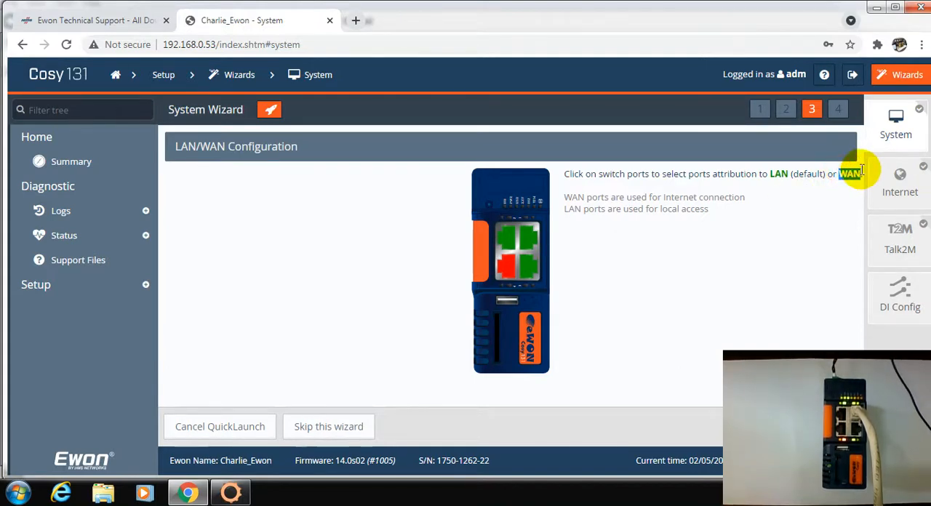
pyautogui.doubleClick(779, 174)
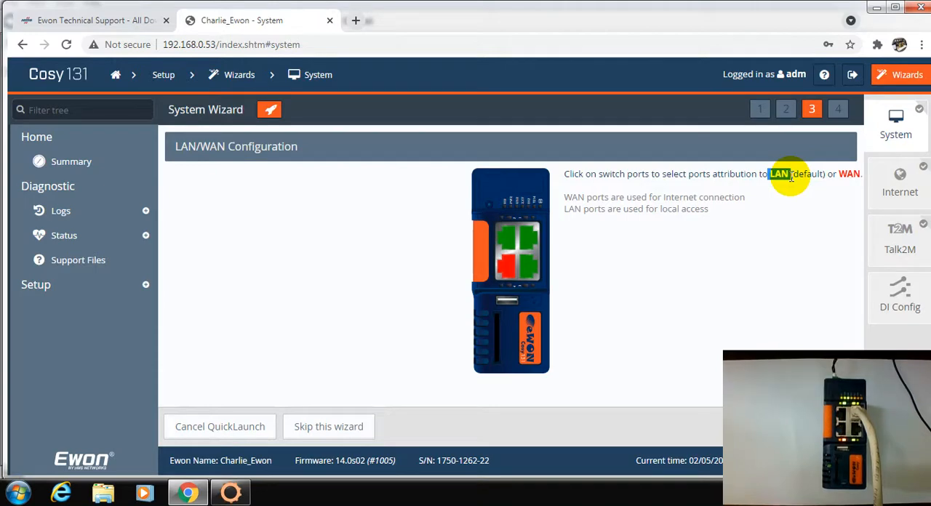
pyautogui.click(752, 252)
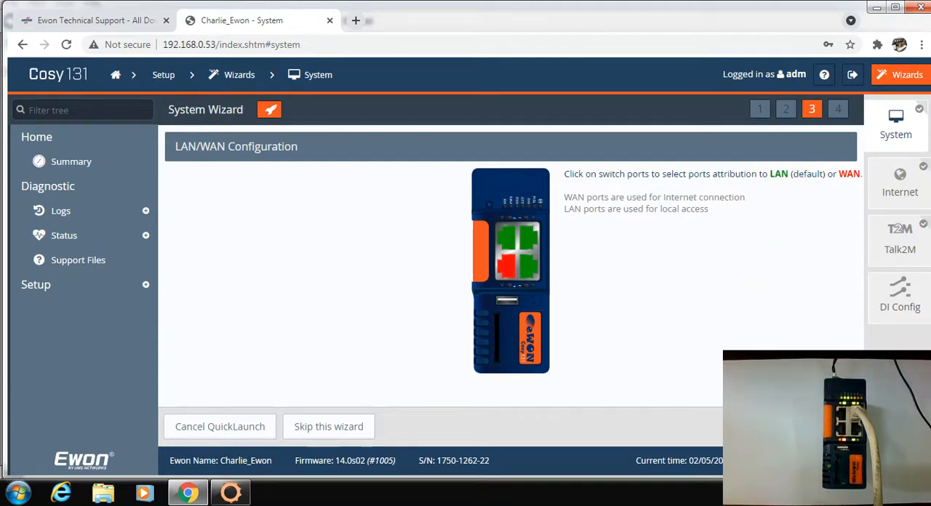
pyautogui.click(833, 427)
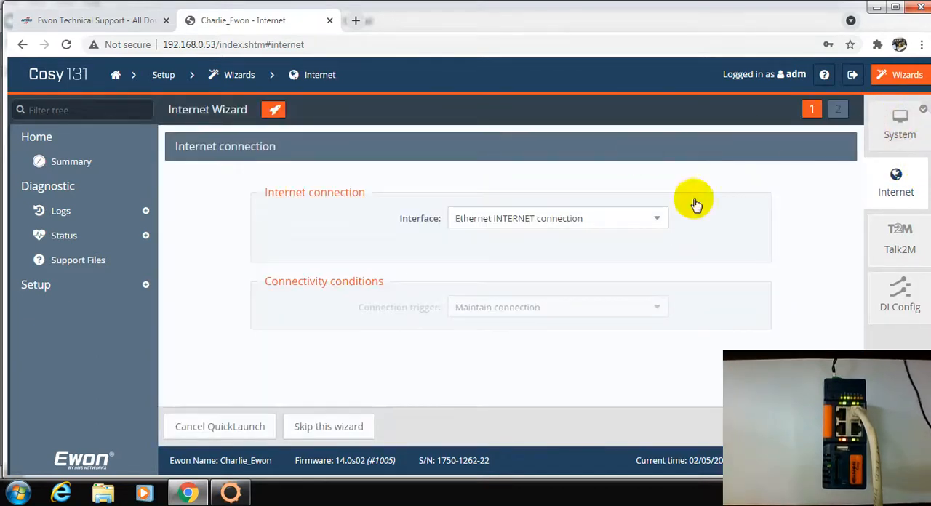
# - Reopen the System wizard's LAN/WAN configuration and assign the upper-left port to WAN and the lower-left port to LAN
pyautogui.click(909, 143)
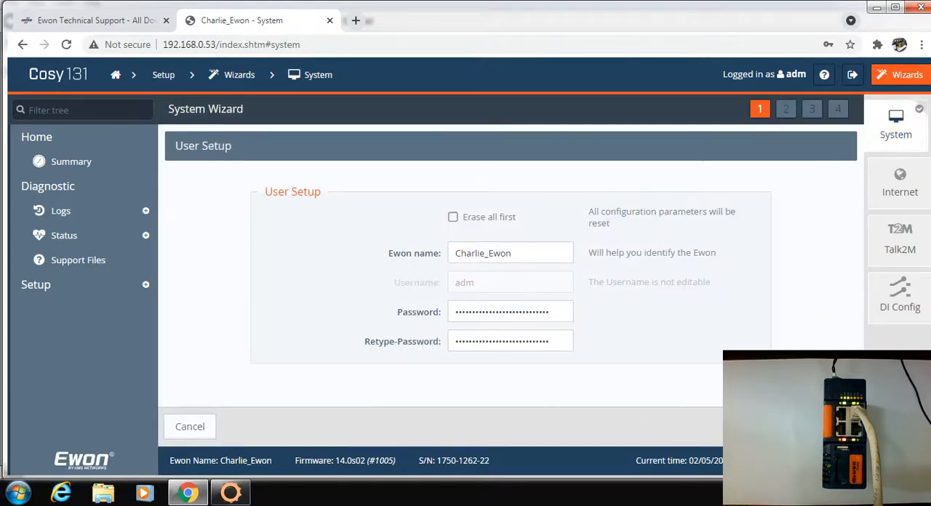
pyautogui.click(835, 427)
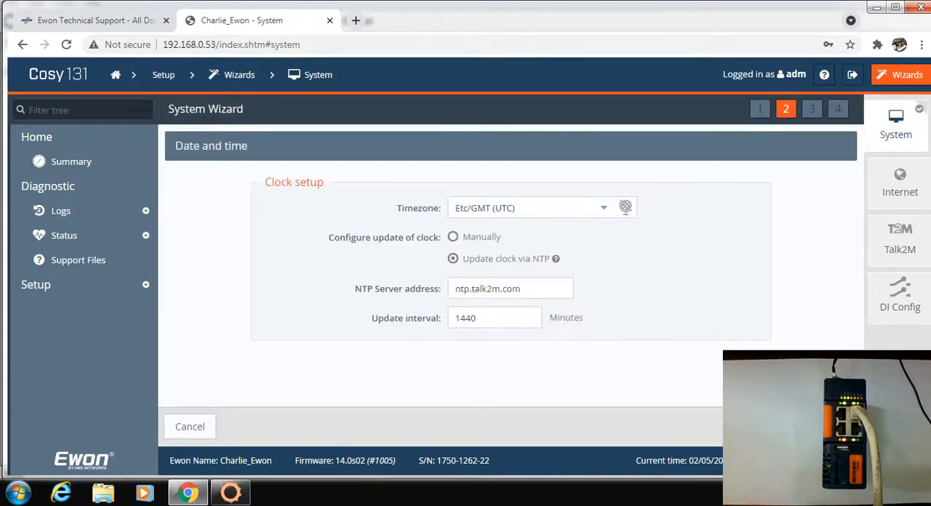
pyautogui.click(834, 427)
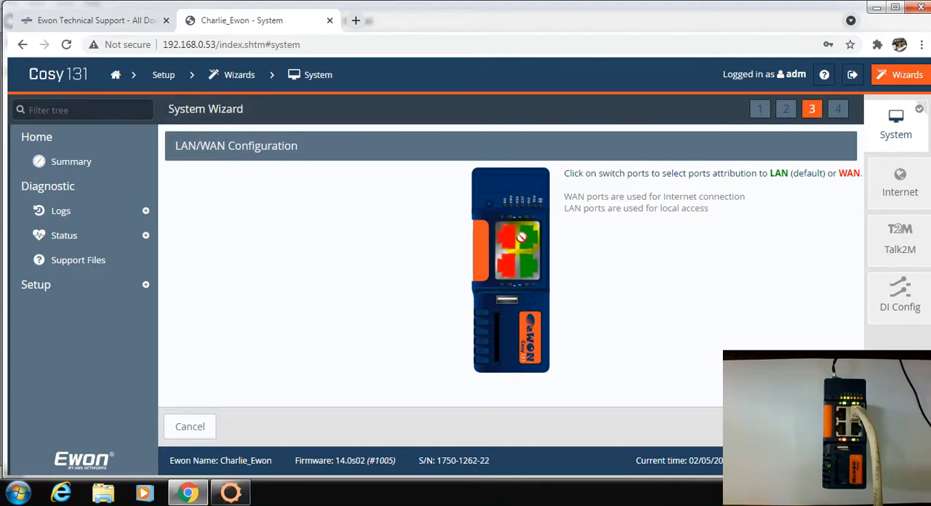
pyautogui.click(508, 274)
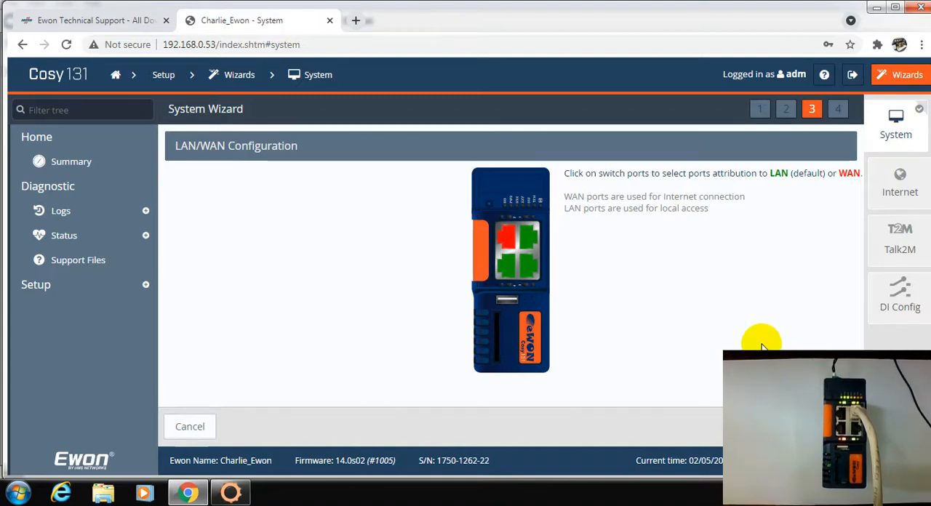
# - Recheck the wizard's clock and user setup pages, then apply the system configuration with the changed port assignment and leave the System wizard
pyautogui.click(775, 427)
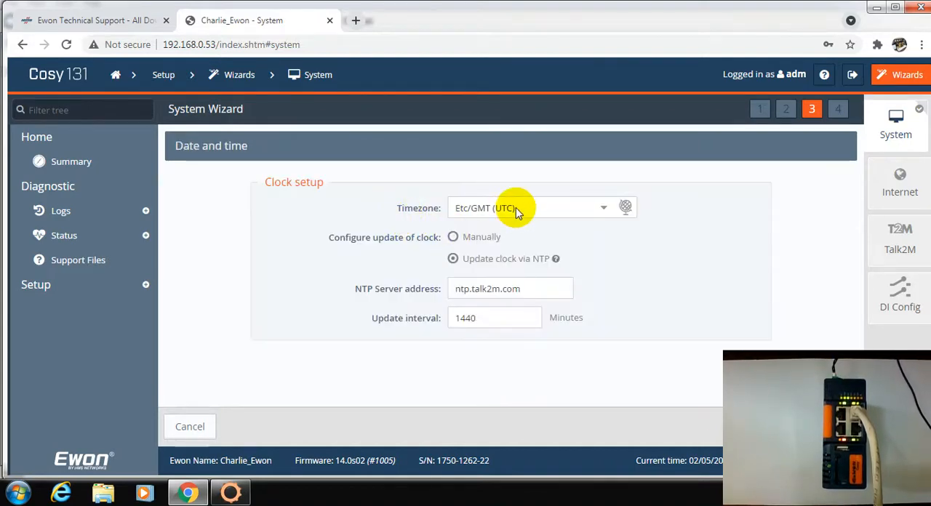
pyautogui.click(775, 427)
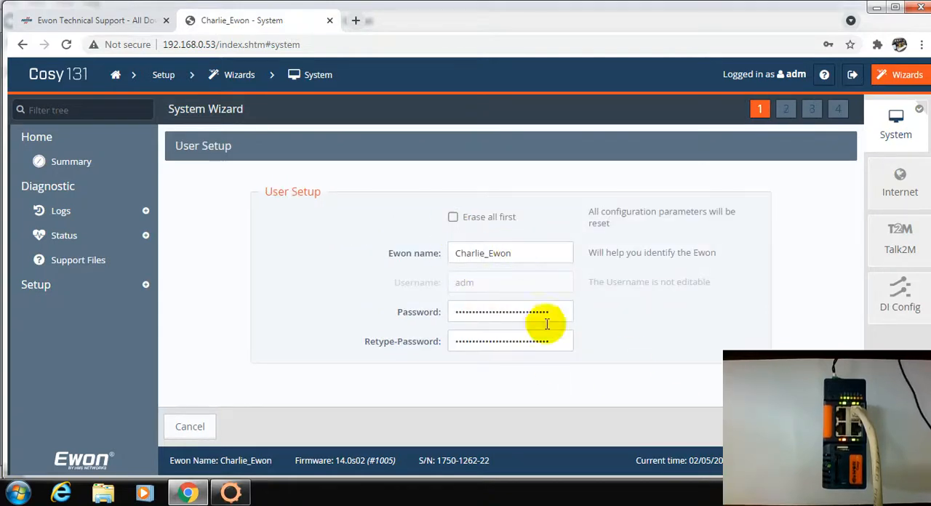
pyautogui.click(832, 427)
pyautogui.click(833, 427)
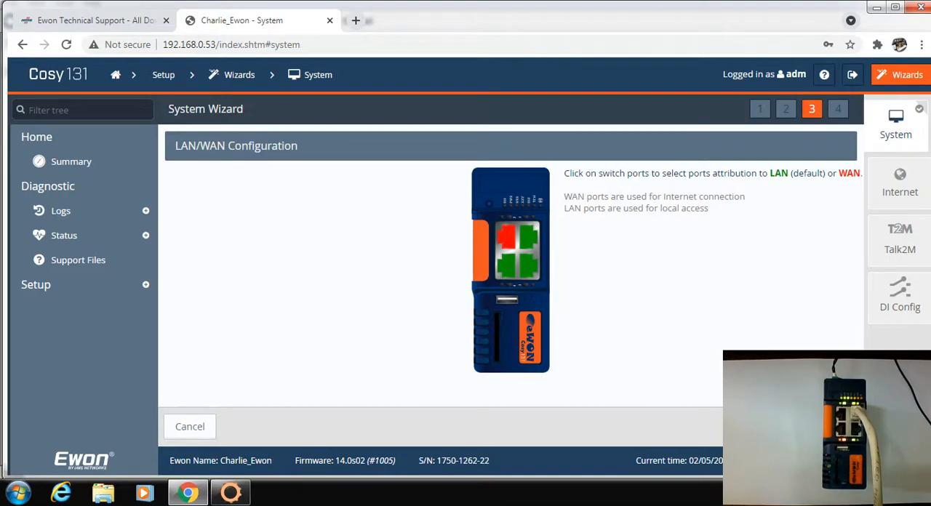
pyautogui.click(833, 427)
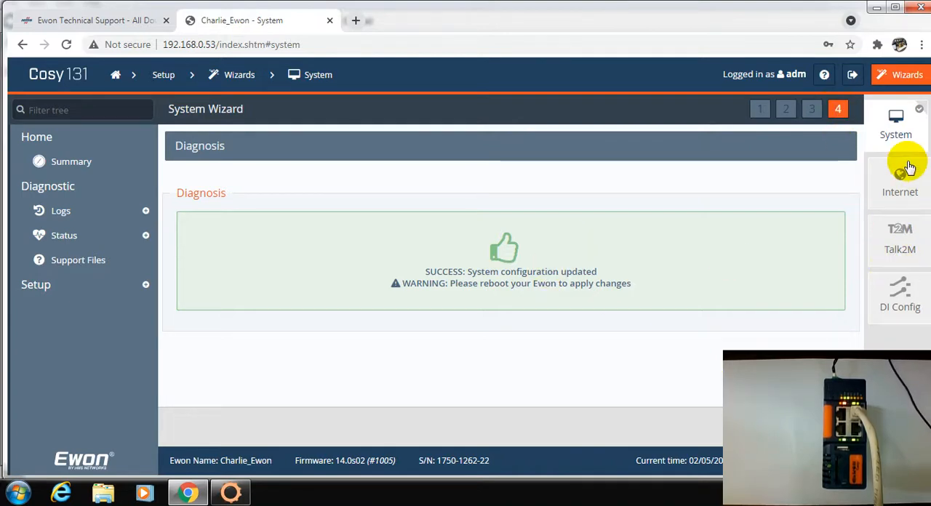
pyautogui.click(900, 181)
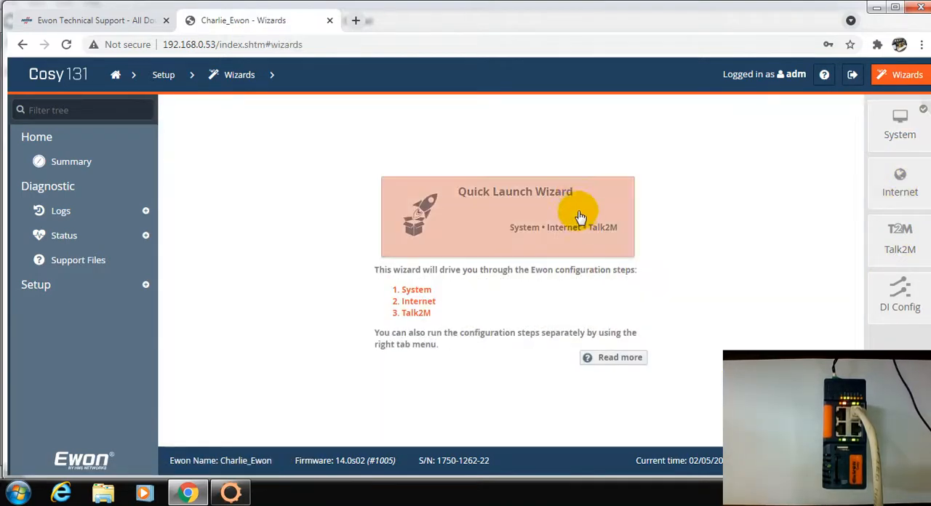
# - Open the Internet wizard, enable Initialize configuration, keep the Ethernet INTERNET connection interface, and continue to the WAN address setup
pyautogui.click(896, 191)
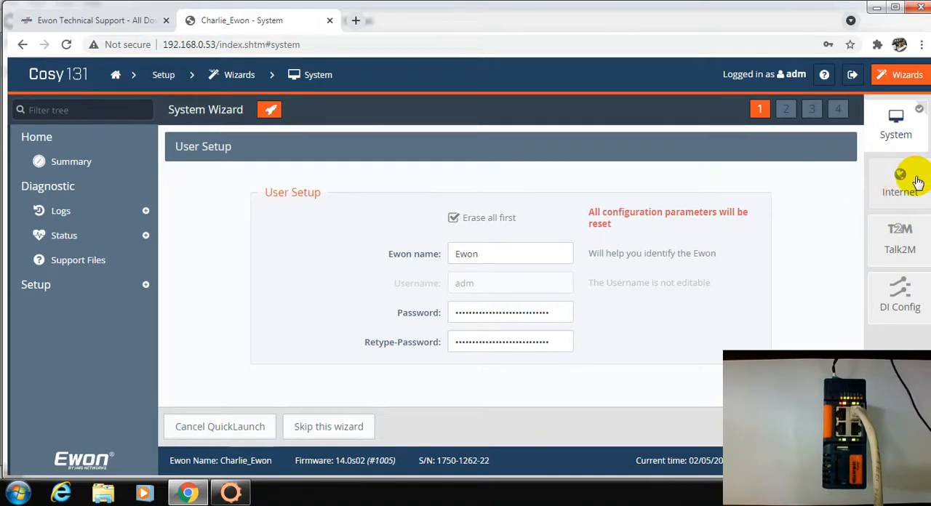
pyautogui.click(896, 182)
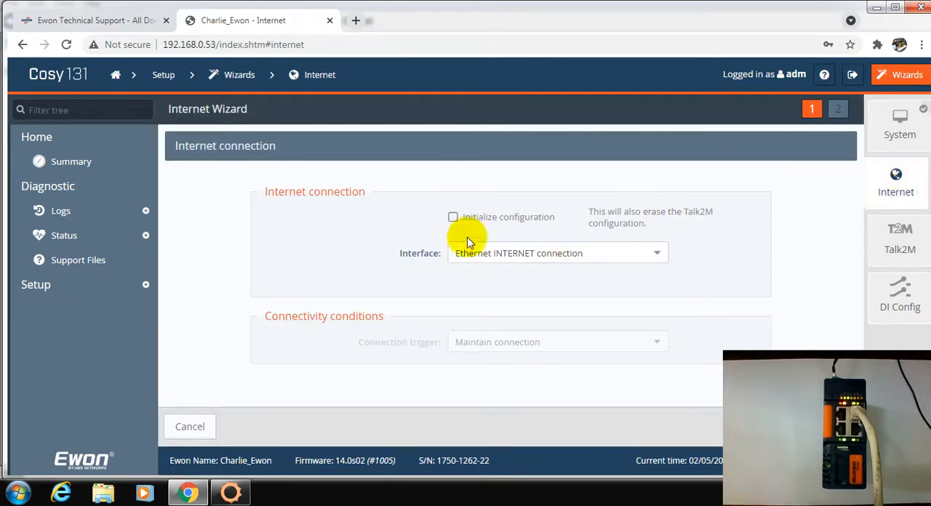
pyautogui.click(455, 218)
pyautogui.click(529, 260)
pyautogui.click(593, 252)
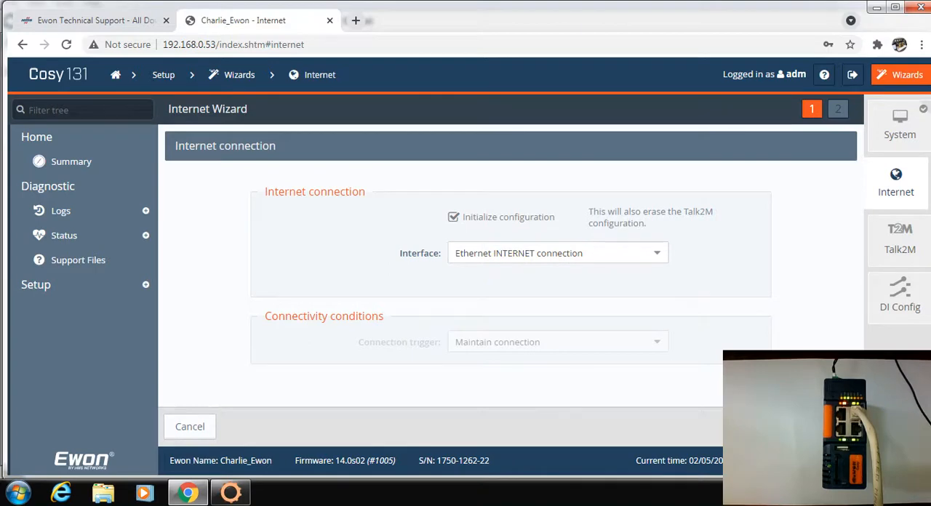
pyautogui.click(831, 427)
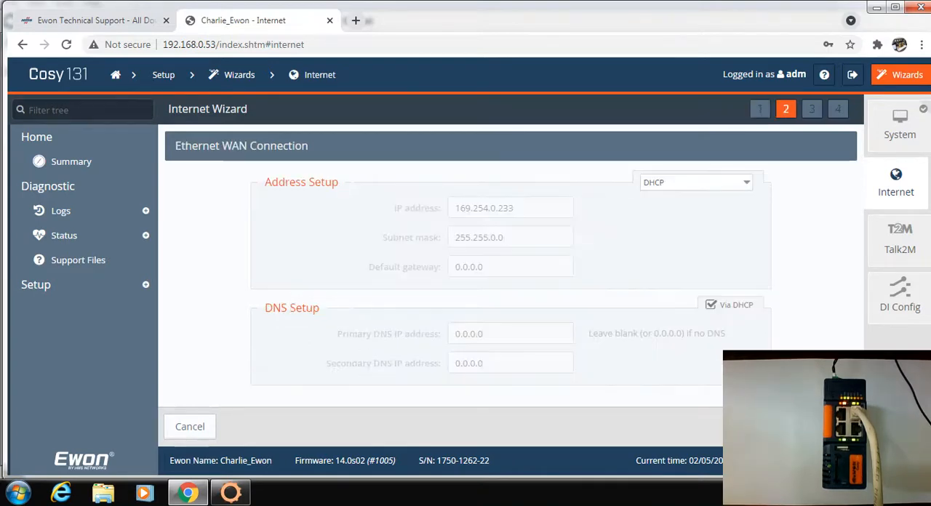
# - Review the WAN address modes, keep DHCP, run the enabled Internet connection test, and leave the Internet wizard
pyautogui.click(676, 183)
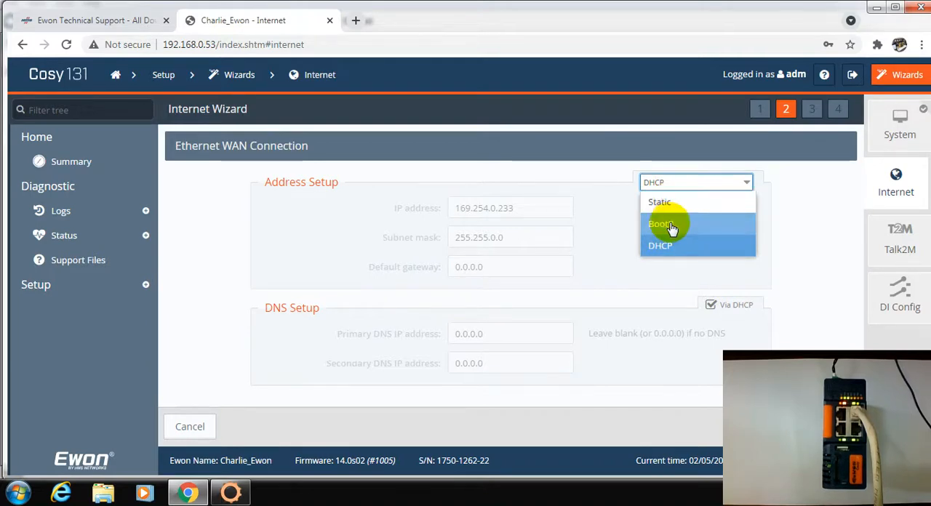
pyautogui.click(682, 182)
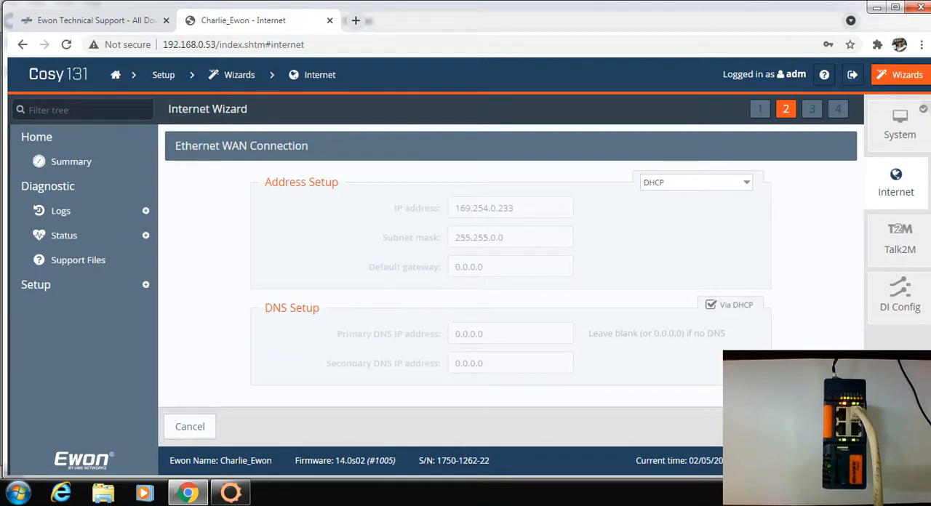
pyautogui.click(831, 427)
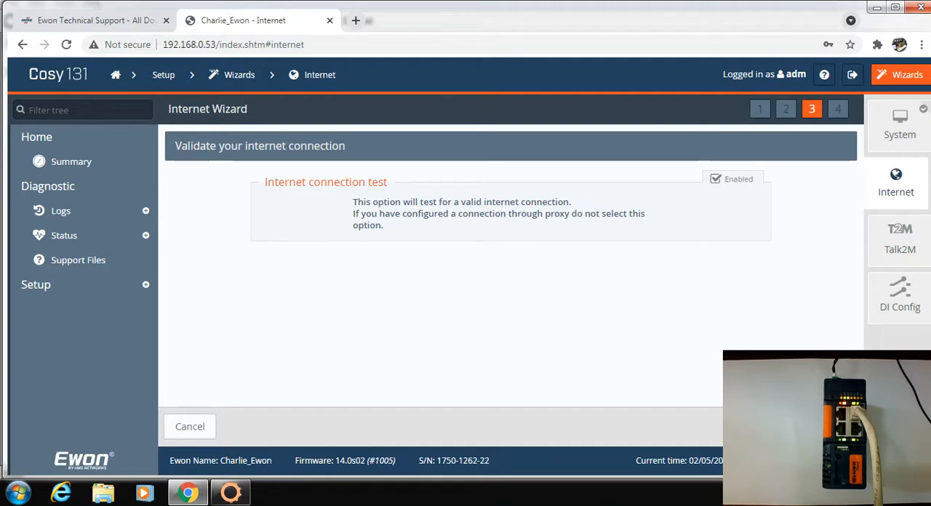
pyautogui.click(832, 427)
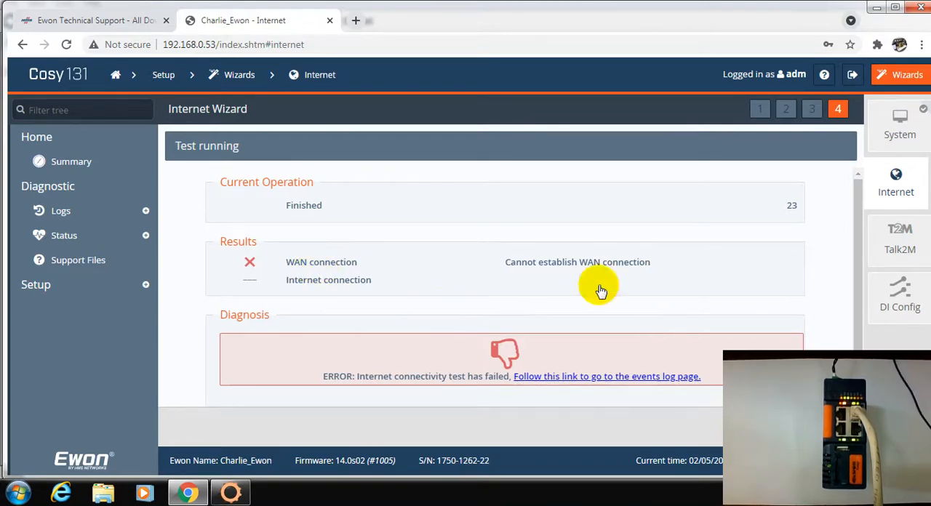
pyautogui.click(826, 427)
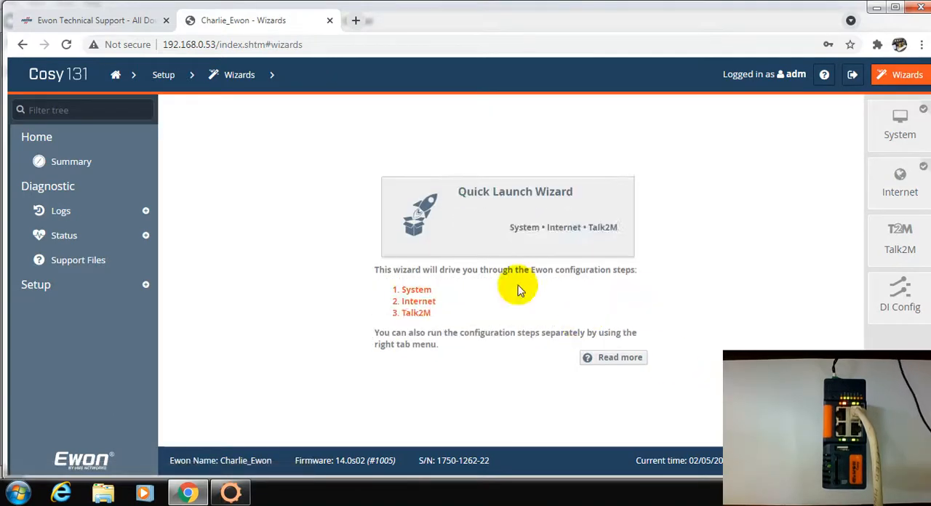
# - Try to complete the Quick Launch user setup with the Ewon name Charlie_Ewon and the account password entered in both password fields
pyautogui.click(509, 230)
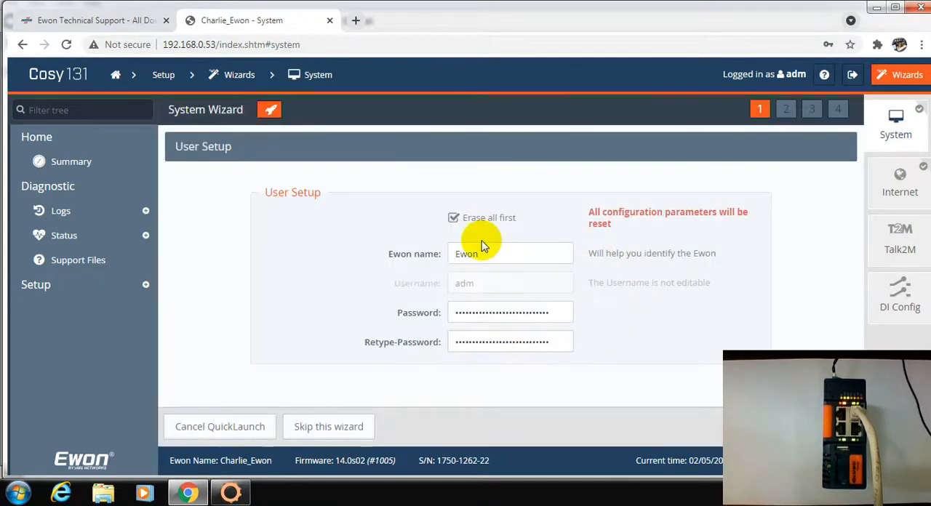
pyautogui.doubleClick(505, 253)
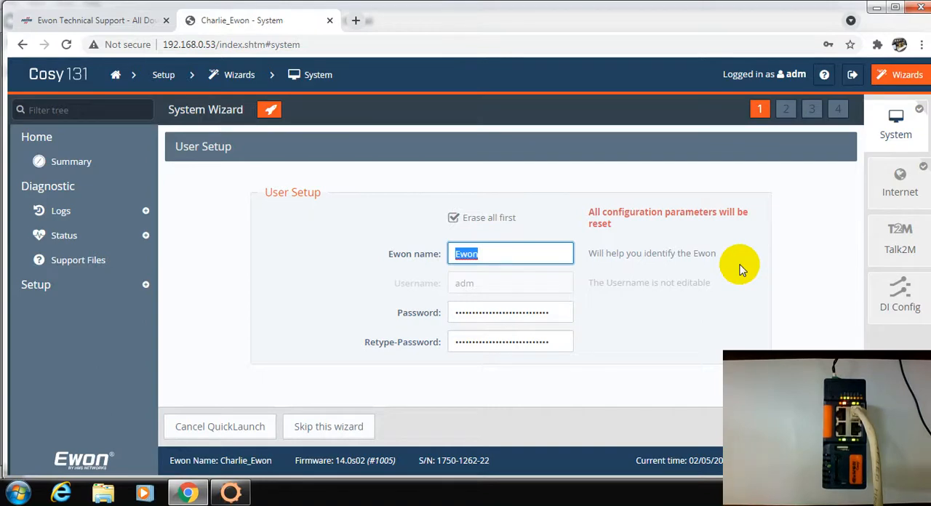
pyautogui.write('Charlie')
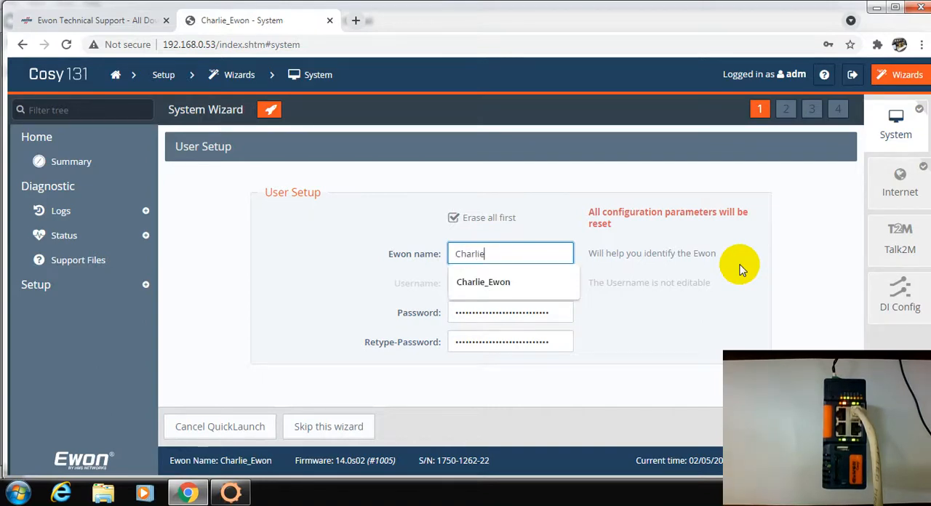
pyautogui.write('_Ewon')
pyautogui.press('Tab')
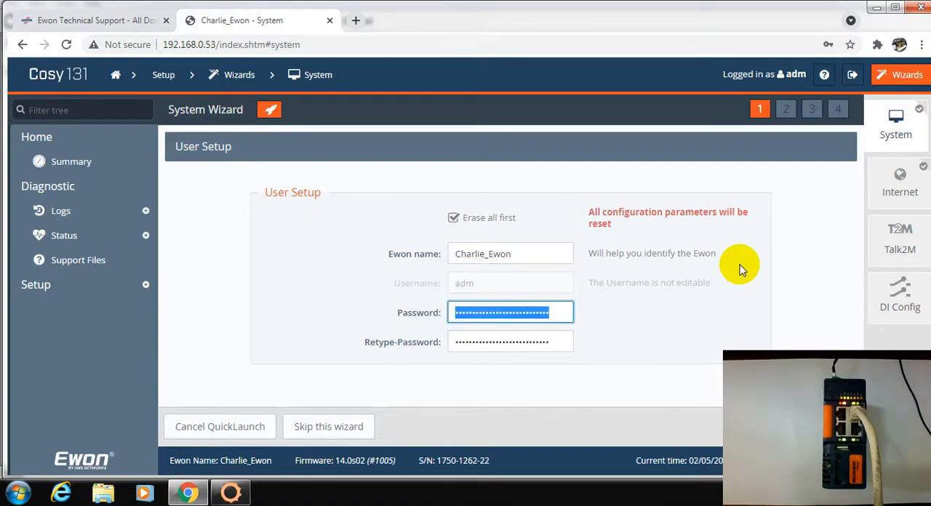
pyautogui.write('*****')
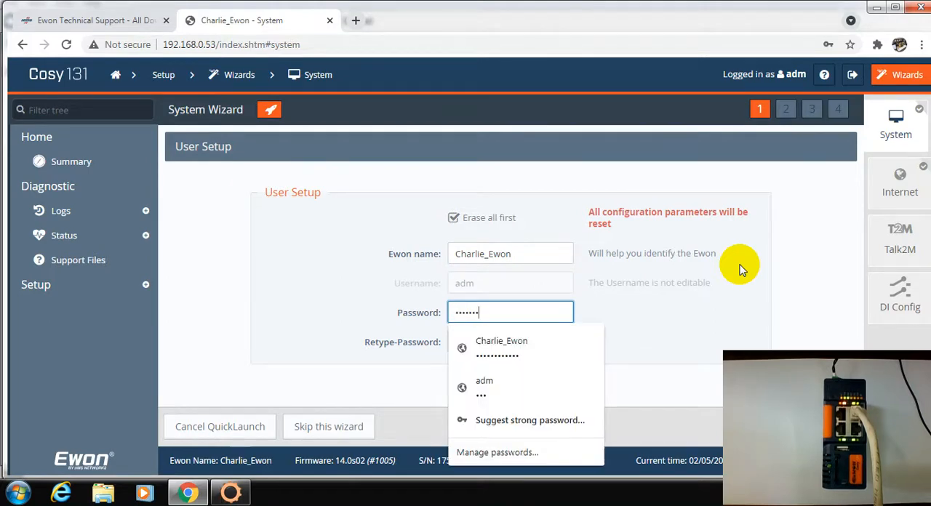
pyautogui.write('*******')
pyautogui.press('Tab')
pyautogui.write('*')
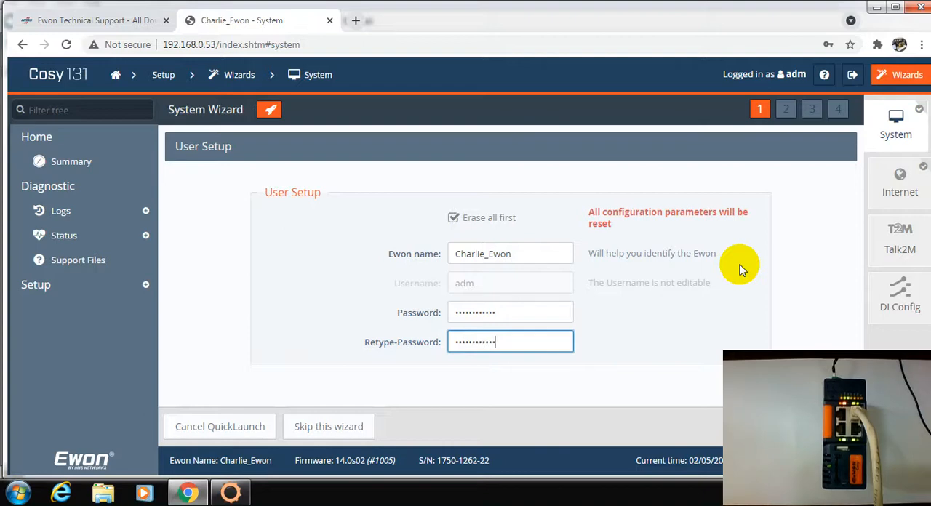
pyautogui.click(833, 427)
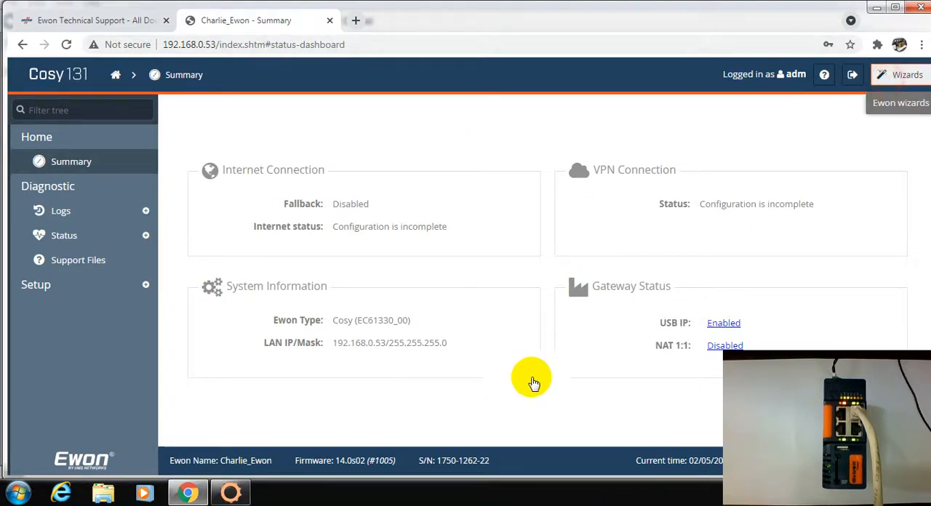
# - Reopen the Quick Launch Wizard and set the Ewon name to Charlie_Ewon, keeping Erase all first enabled
pyautogui.click(902, 74)
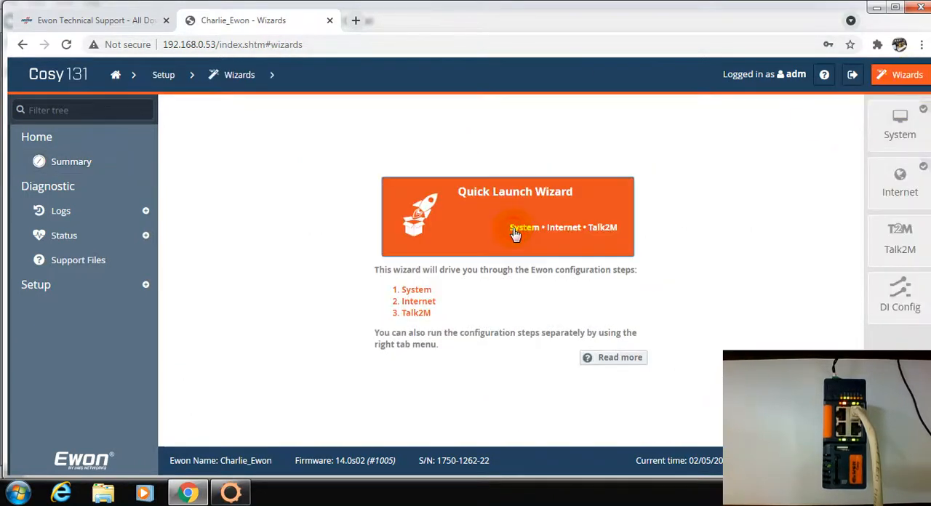
pyautogui.click(526, 200)
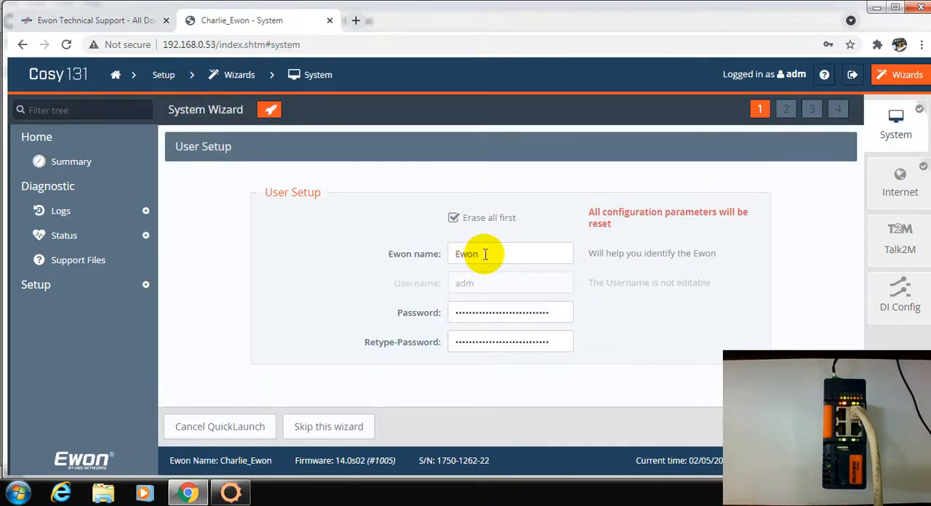
pyautogui.moveTo(478, 255); pyautogui.dragTo(436, 262)
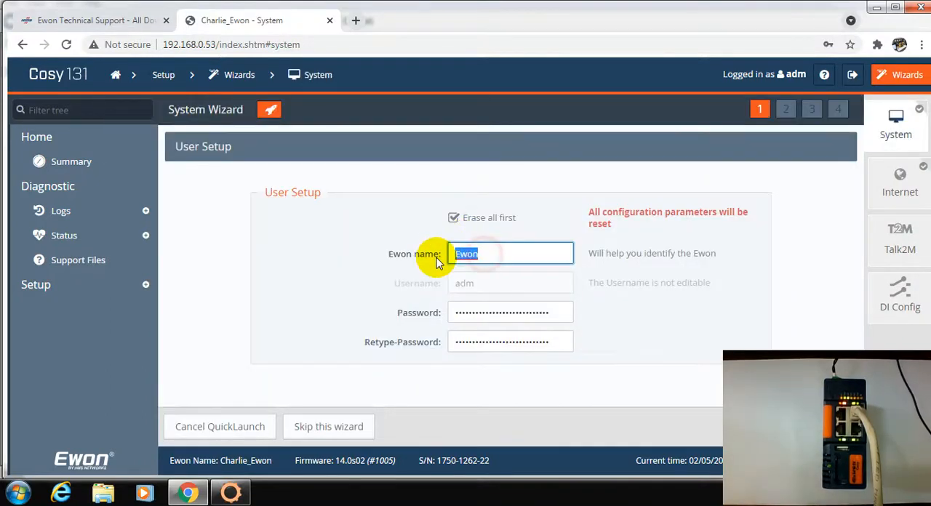
pyautogui.write('Cha')
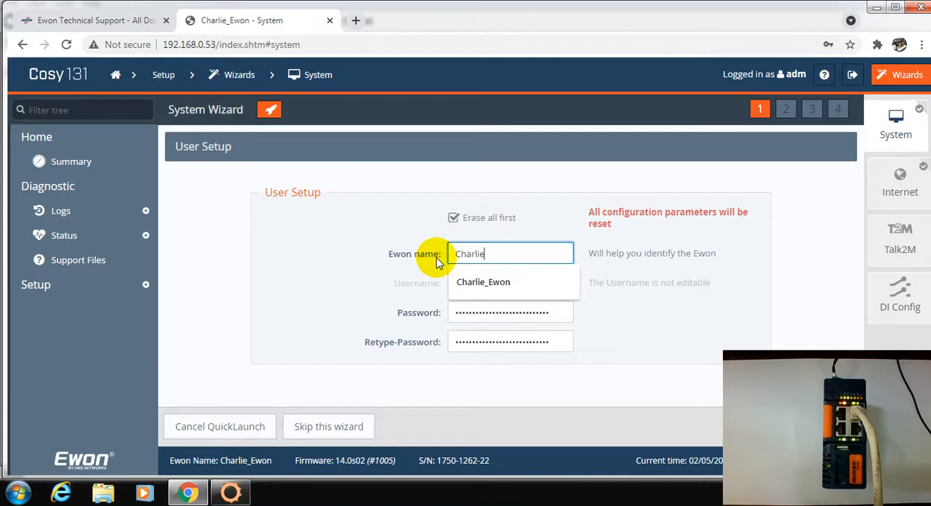
pyautogui.write('rlie')
pyautogui.press('Down')
pyautogui.press('Return')
pyautogui.write('q')
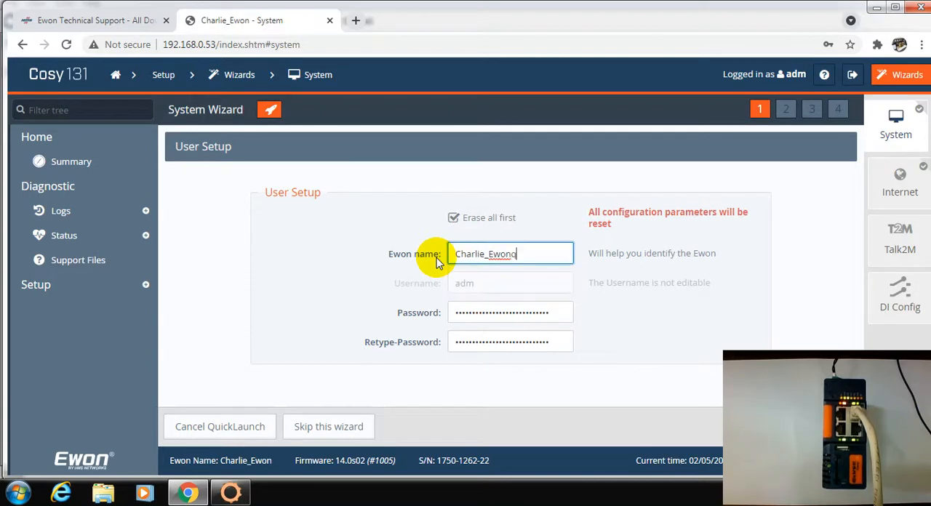
pyautogui.press('Tab')
pyautogui.click(536, 256)
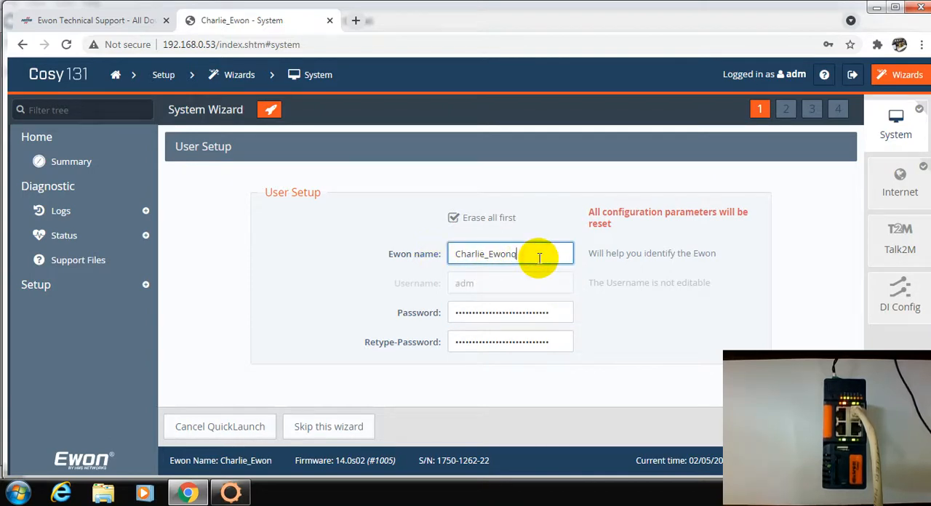
pyautogui.press('BackSpace')
# - Enter the account password in the Password and Retype-Password fields and continue to the date and time setup
pyautogui.click(541, 313)
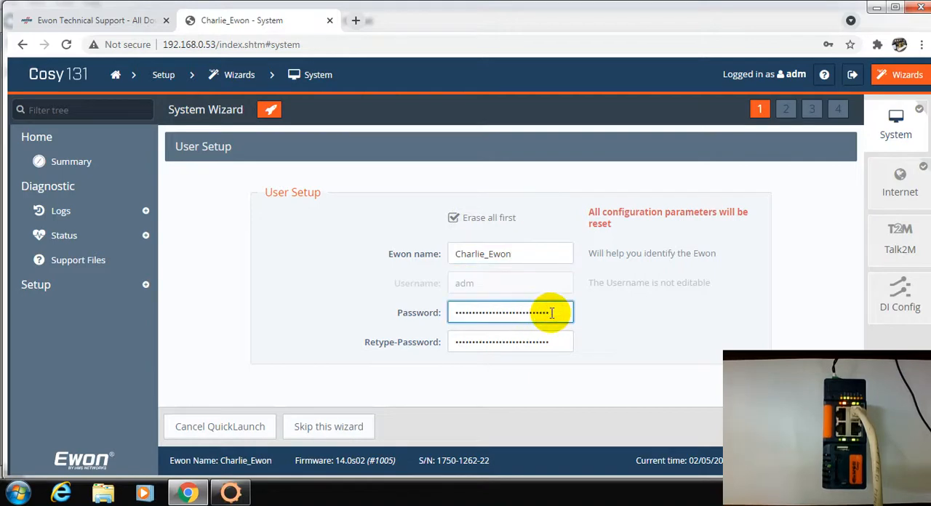
pyautogui.moveTo(572, 312); pyautogui.dragTo(328, 306)
pyautogui.write('adm')
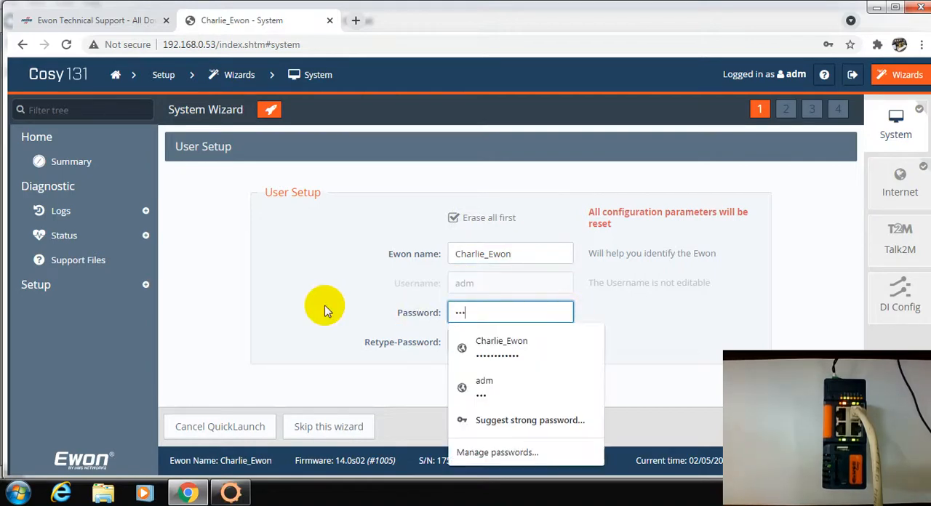
pyautogui.press('Tab')
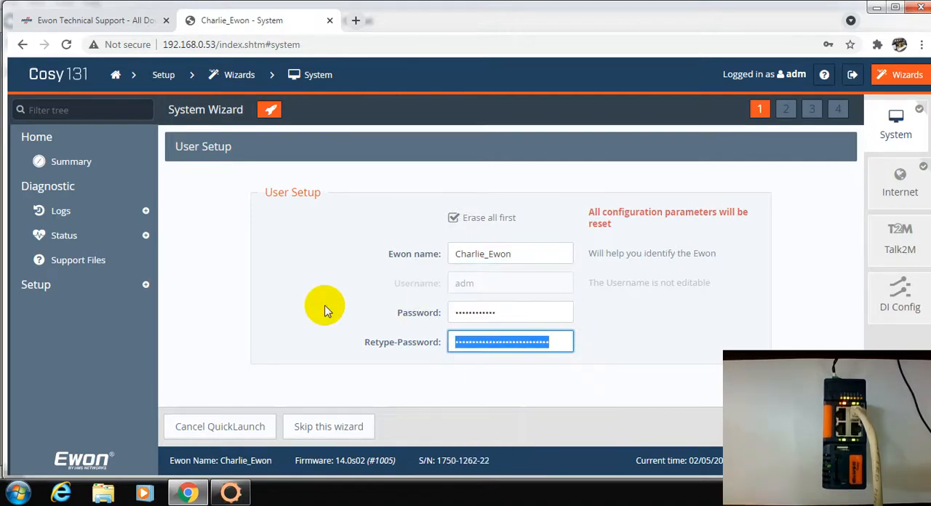
pyautogui.write('a')
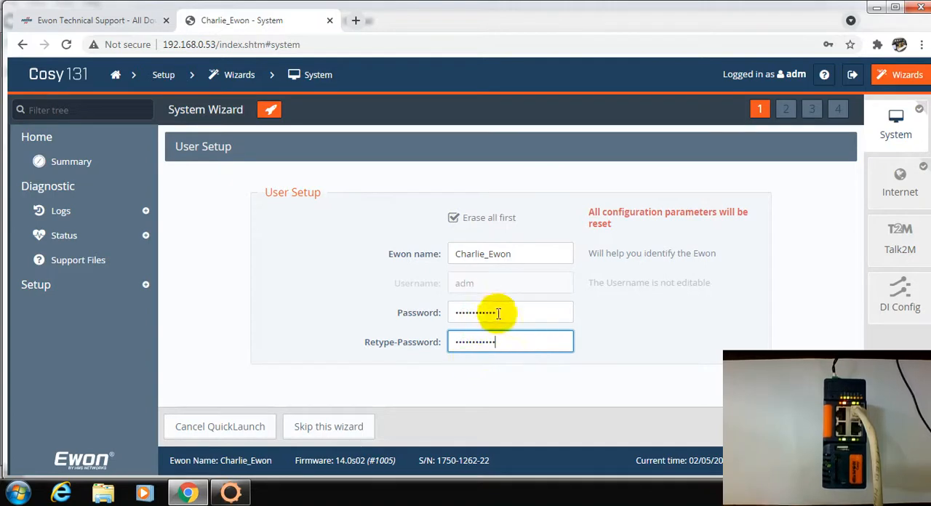
pyautogui.click(831, 427)
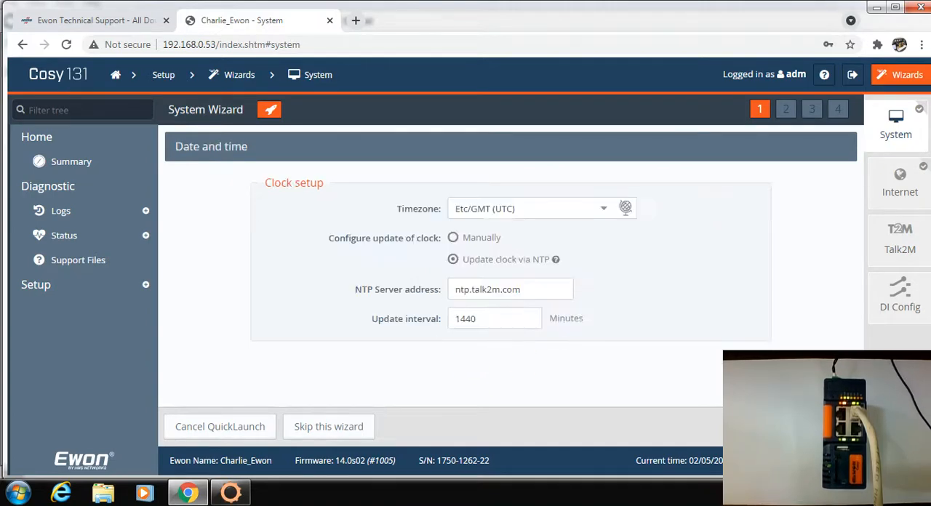
# - Keep the NTP clock settings in Etc/GMT (UTC) and the lower-left port as WAN, and apply the system configuration
pyautogui.click(831, 427)
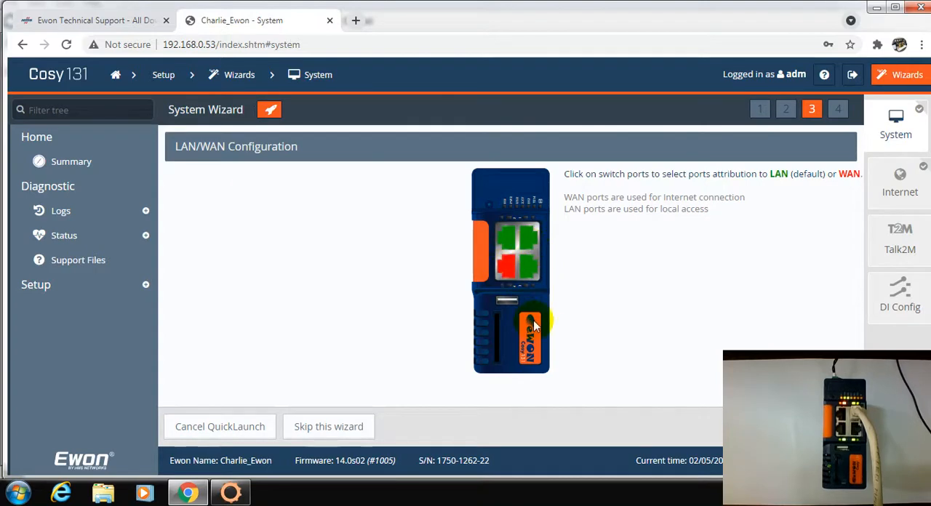
pyautogui.press('F7')
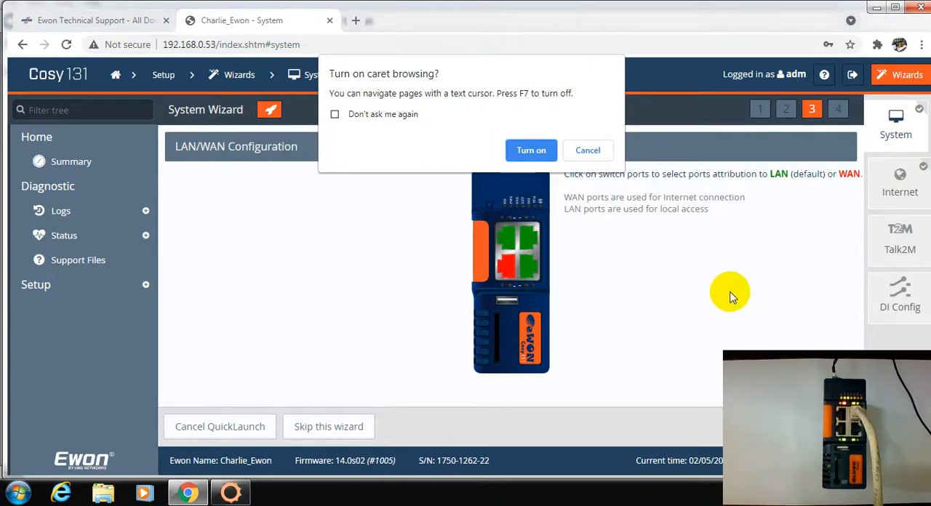
pyautogui.click(588, 150)
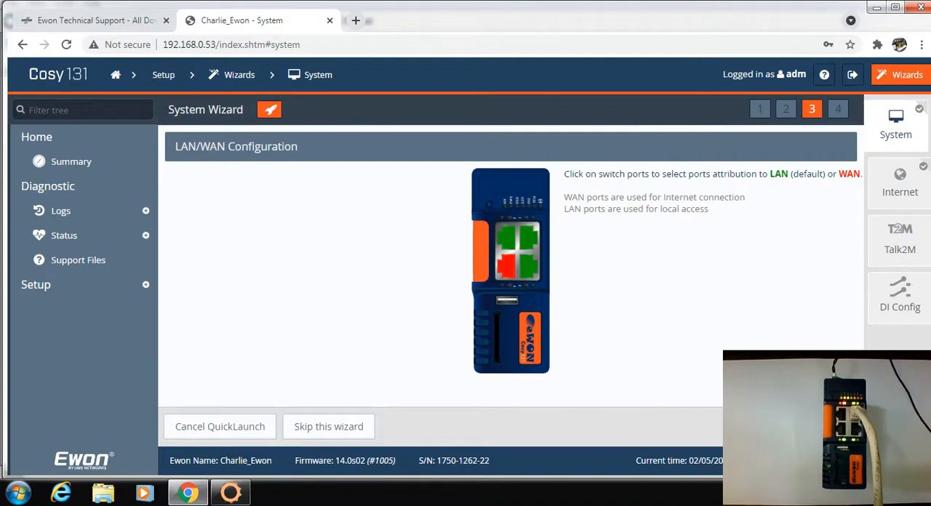
pyautogui.click(832, 426)
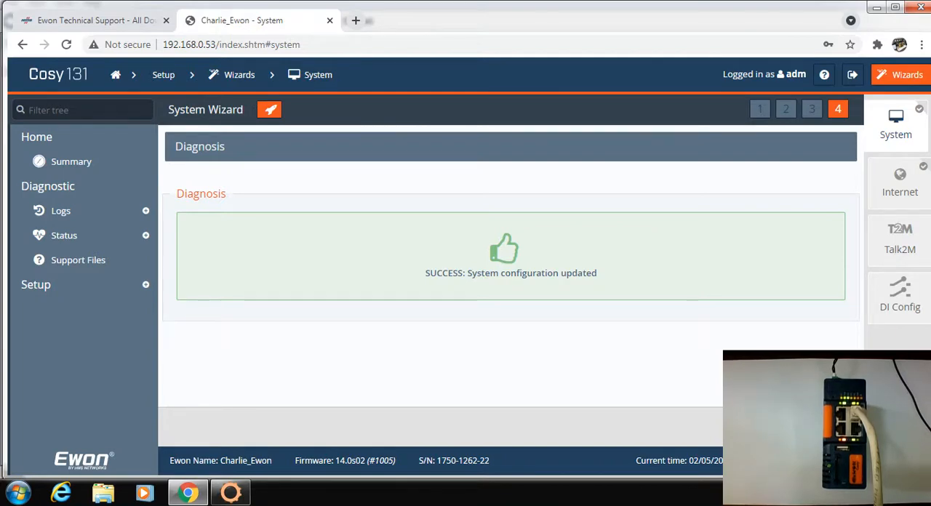
# - Open the Internet wizard, keep the Ethernet INTERNET connection interface, and continue to the Ethernet WAN address setup
pyautogui.click(906, 184)
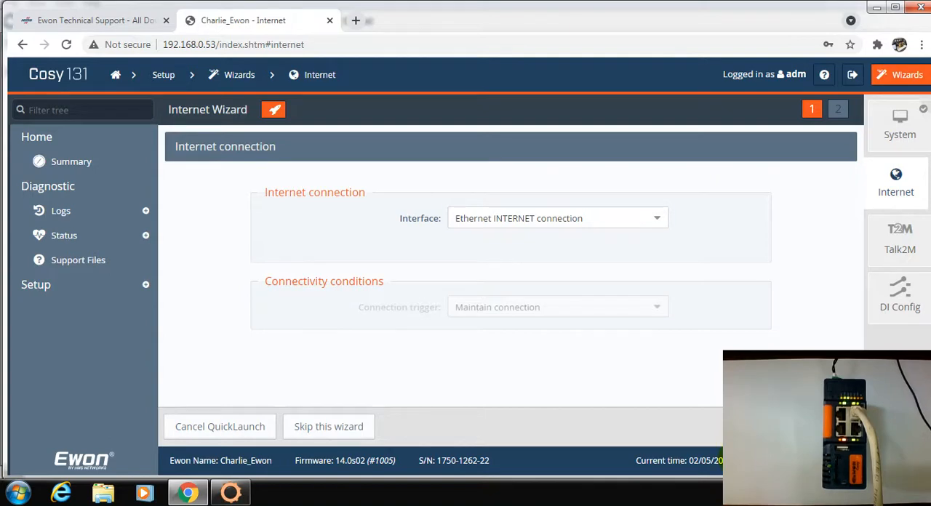
pyautogui.click(519, 218)
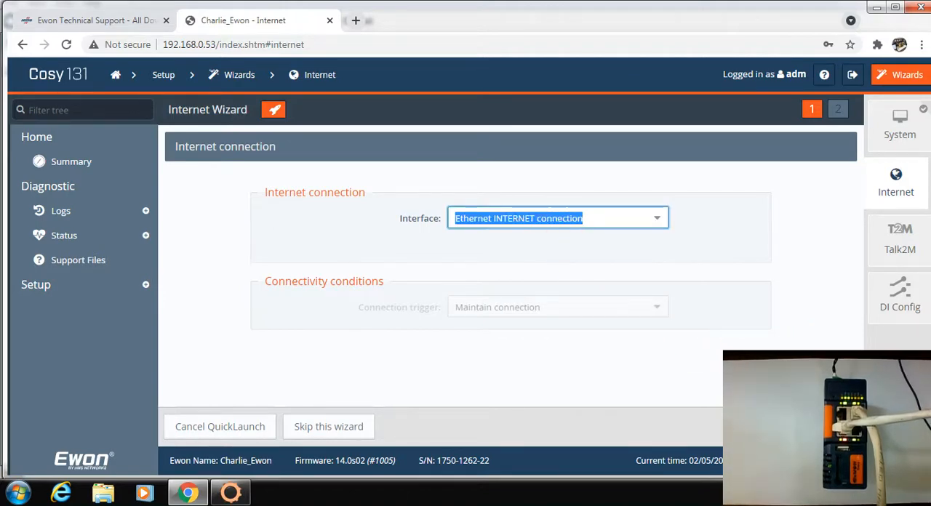
pyautogui.click(834, 427)
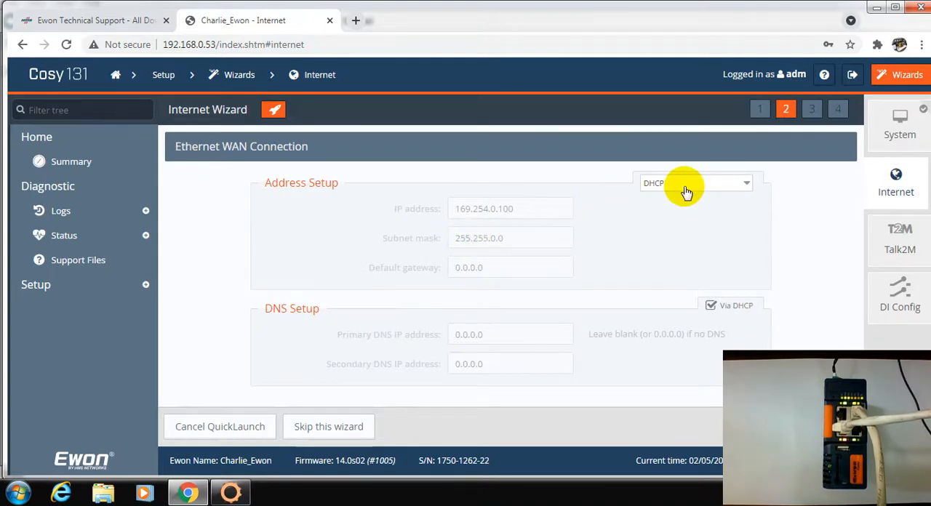
# - Keep DHCP addressing for the Ethernet WAN connection and run the Internet connection test with the test option enabled
pyautogui.click(834, 427)
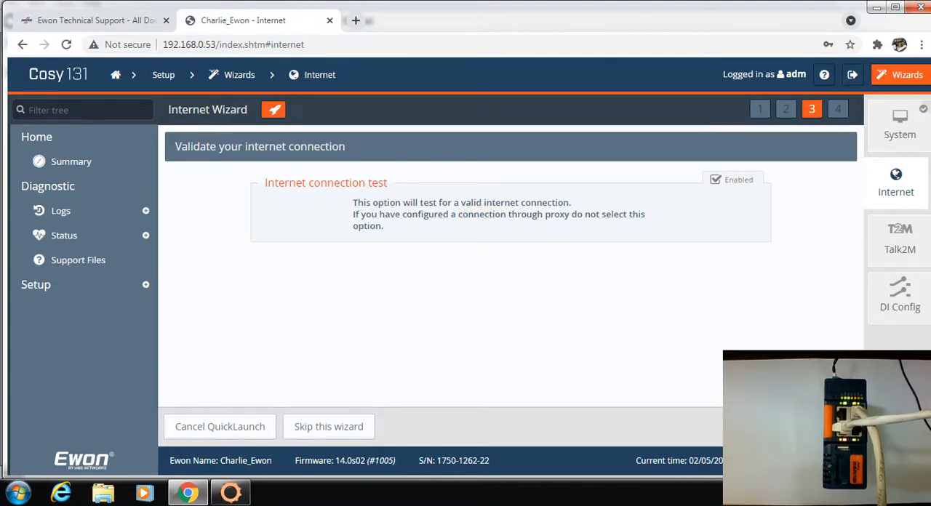
pyautogui.click(834, 427)
pyautogui.moveTo(208, 483)
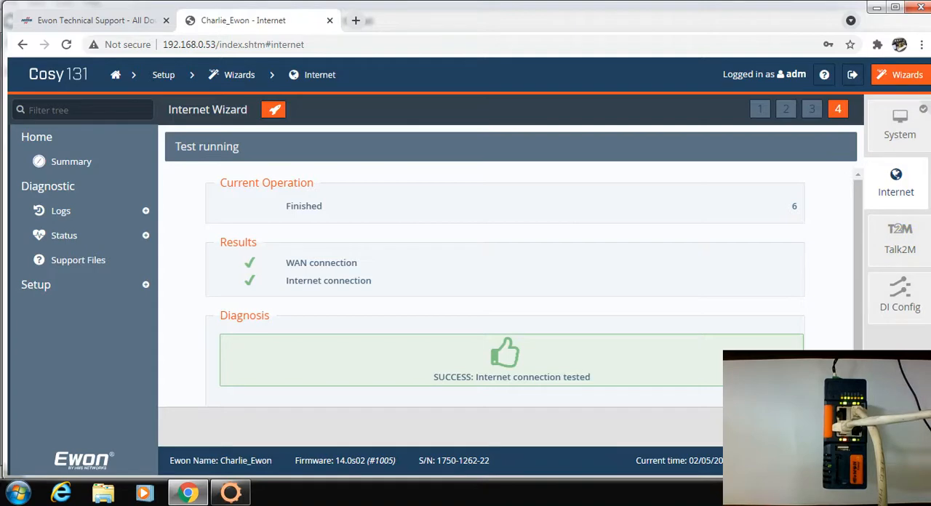
# - Open the Talk2M wizard with activation key registration, and launch eCatcher to its login window
pyautogui.click(901, 244)
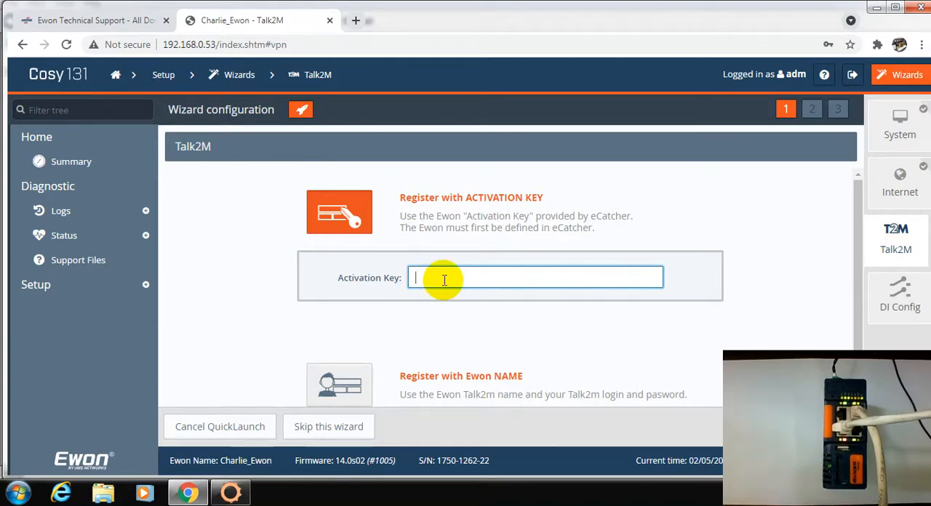
pyautogui.click(877, 11)
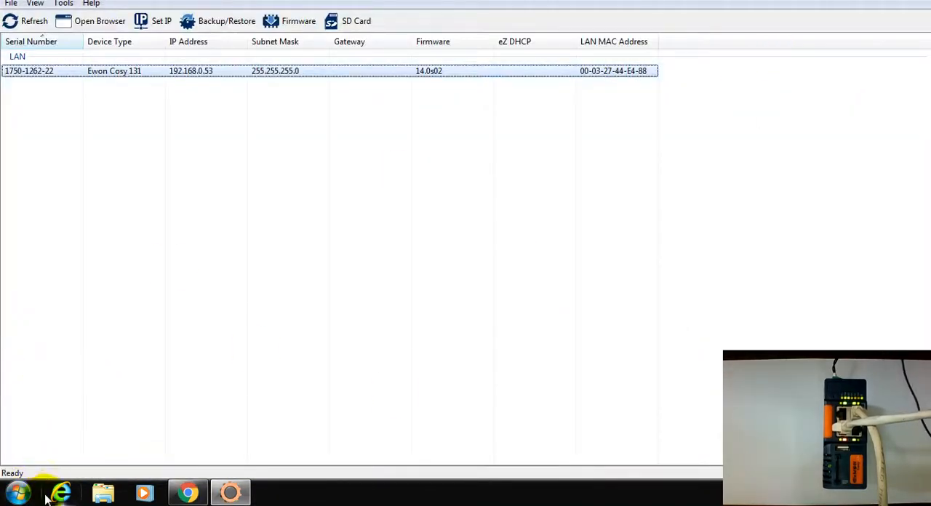
pyautogui.click(16, 494)
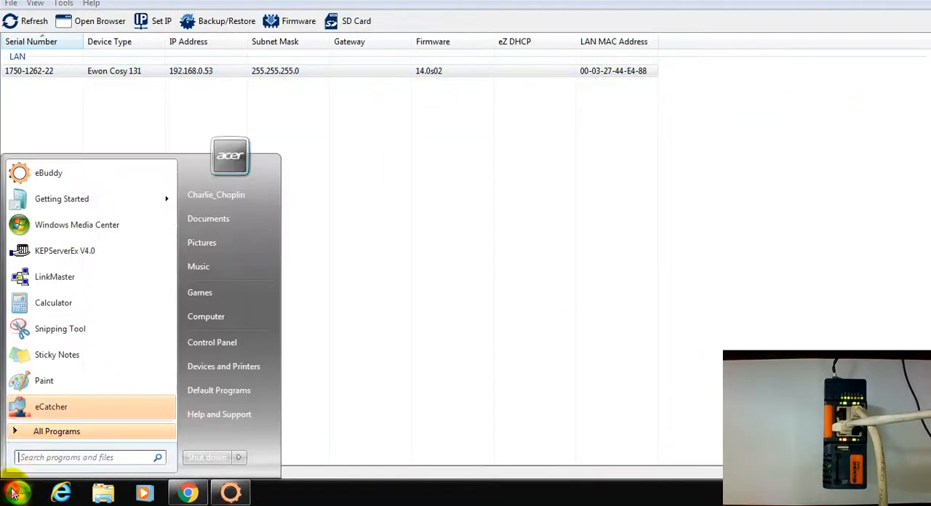
pyautogui.click(50, 407)
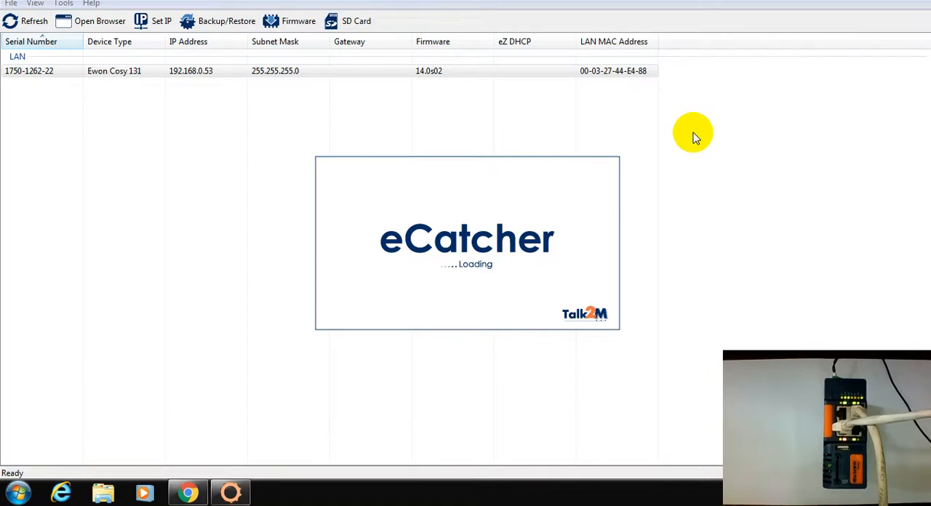
pyautogui.click(265, 70)
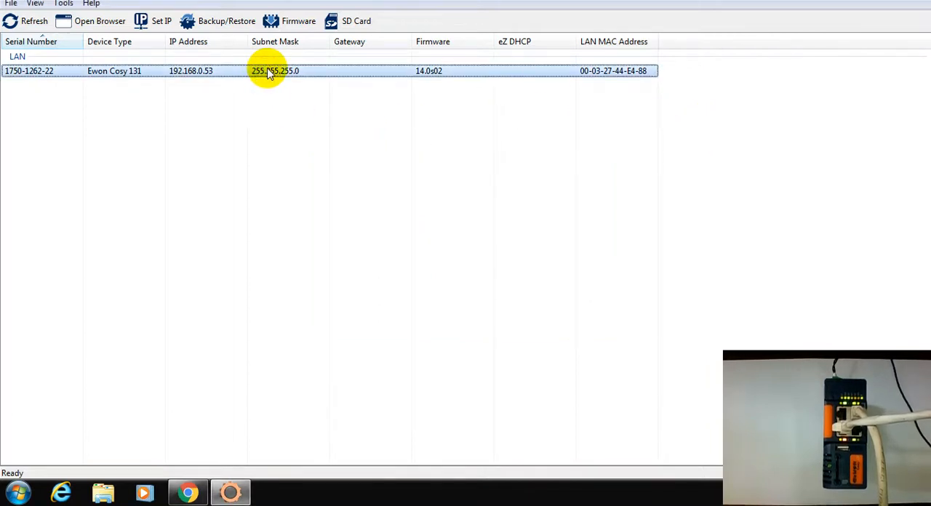
pyautogui.rightClick(269, 72)
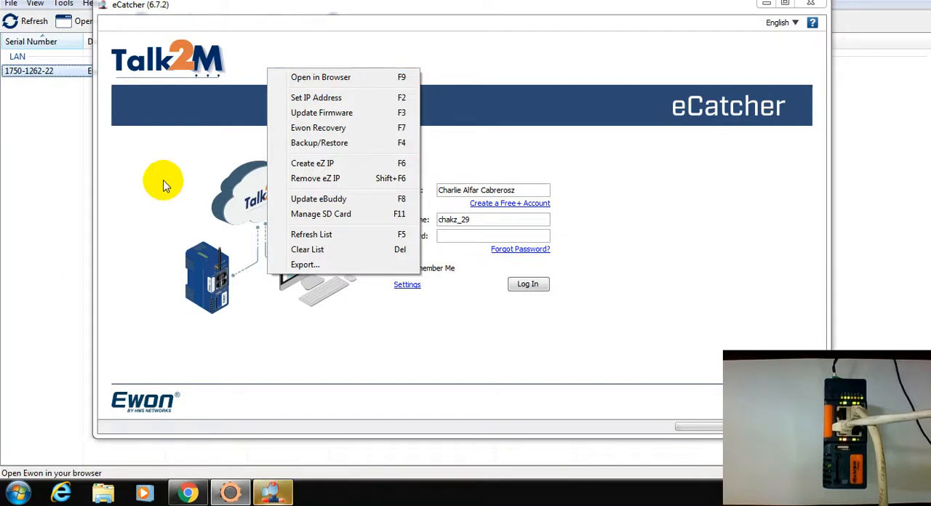
pyautogui.click(639, 229)
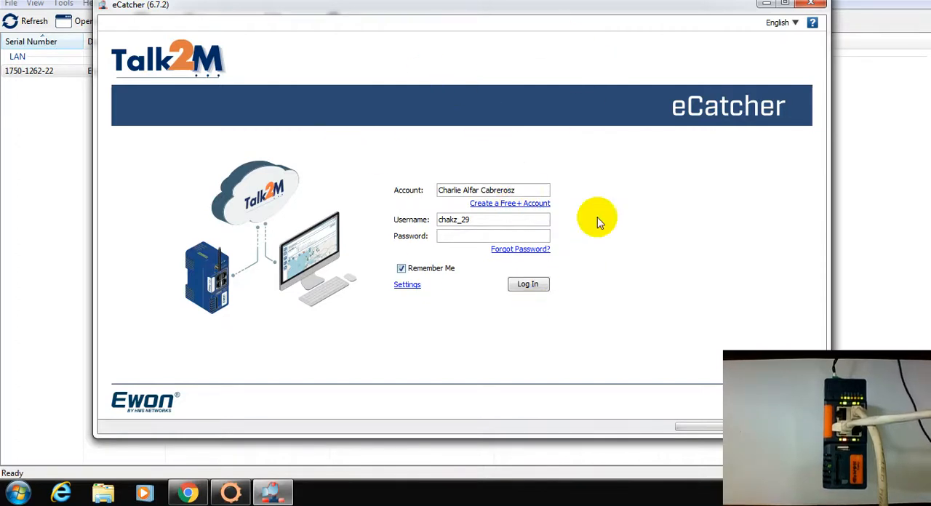
pyautogui.click(440, 237)
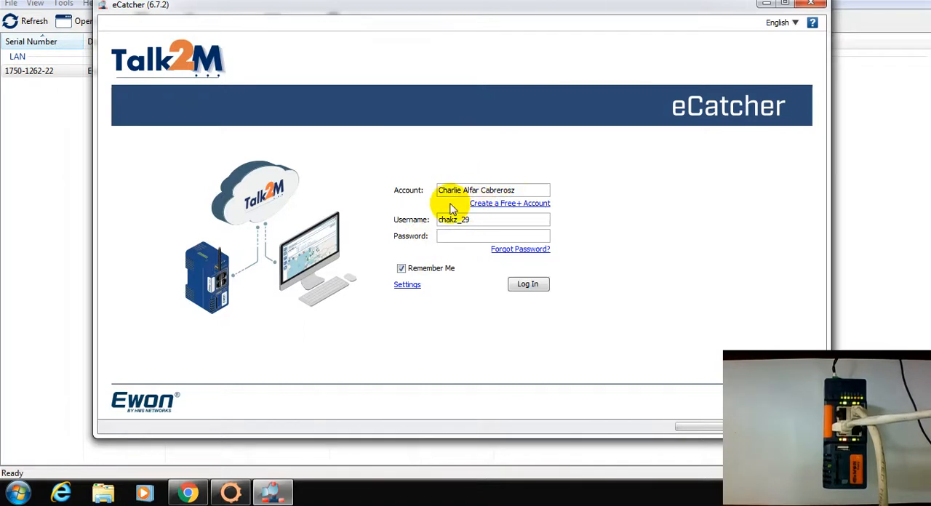
pyautogui.click(505, 210)
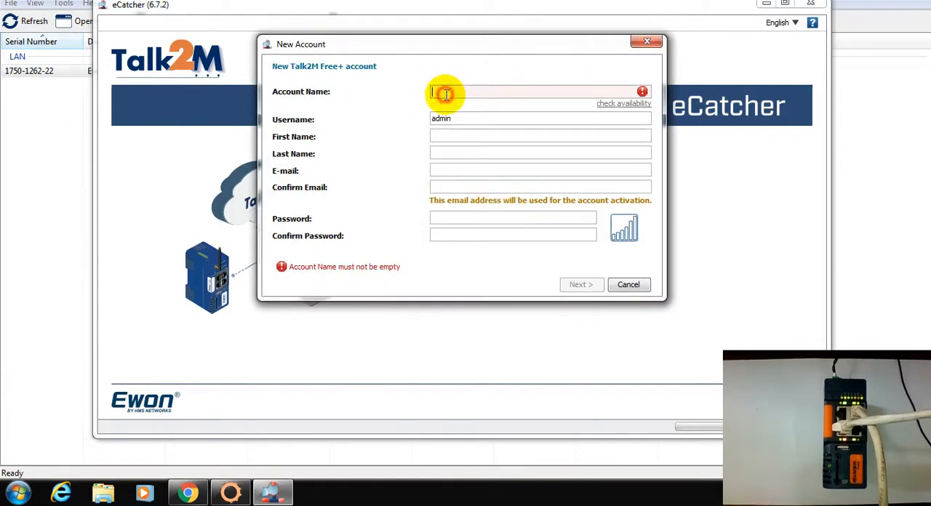
pyautogui.click(446, 186)
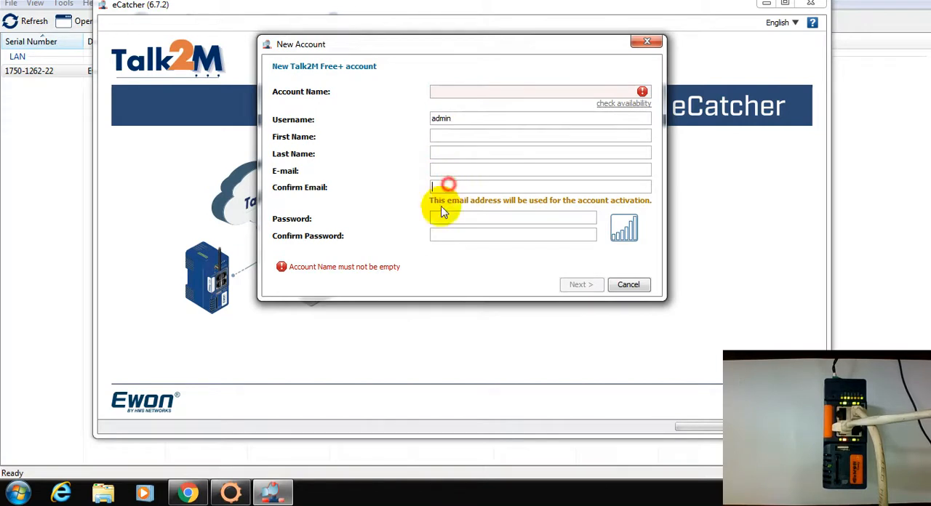
pyautogui.click(441, 217)
pyautogui.click(451, 164)
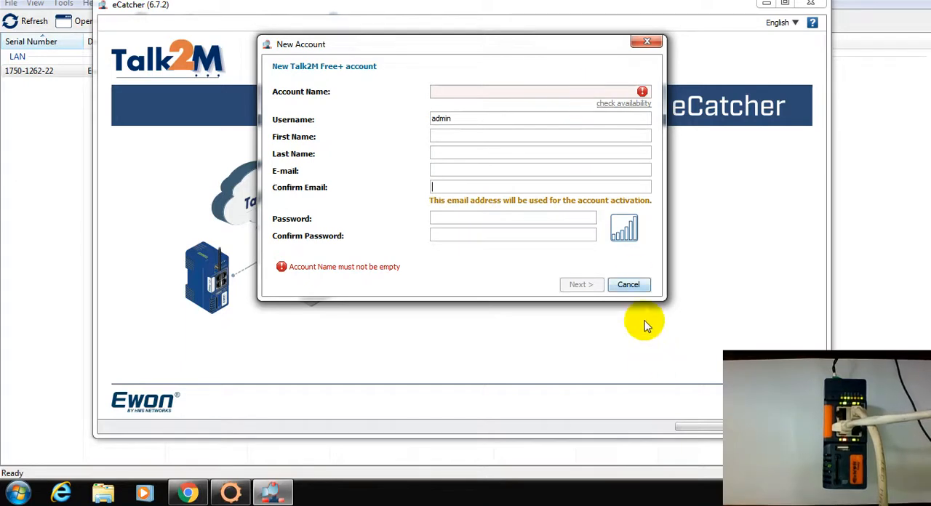
pyautogui.click(630, 286)
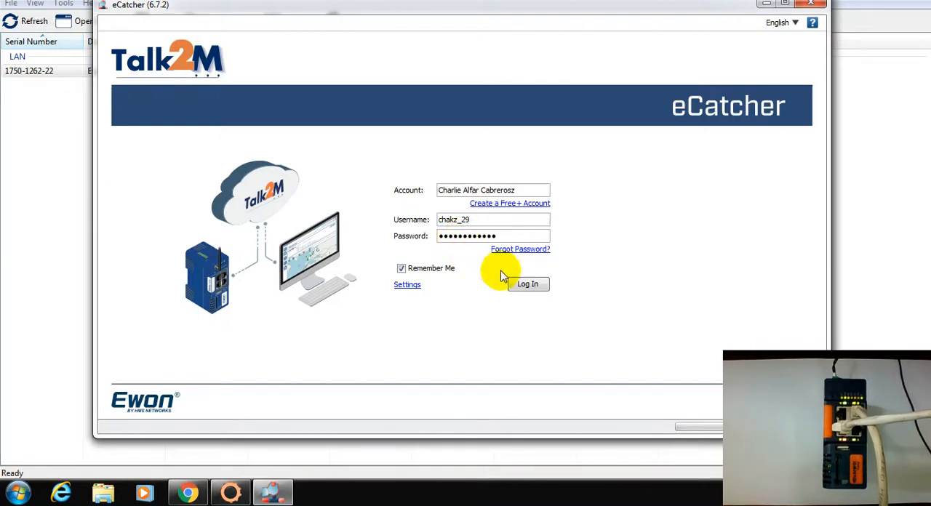
# - Connect the computer to the BheBhe_Wifi wireless network and log in to the Talk2M account with the account password
pyautogui.click(528, 284)
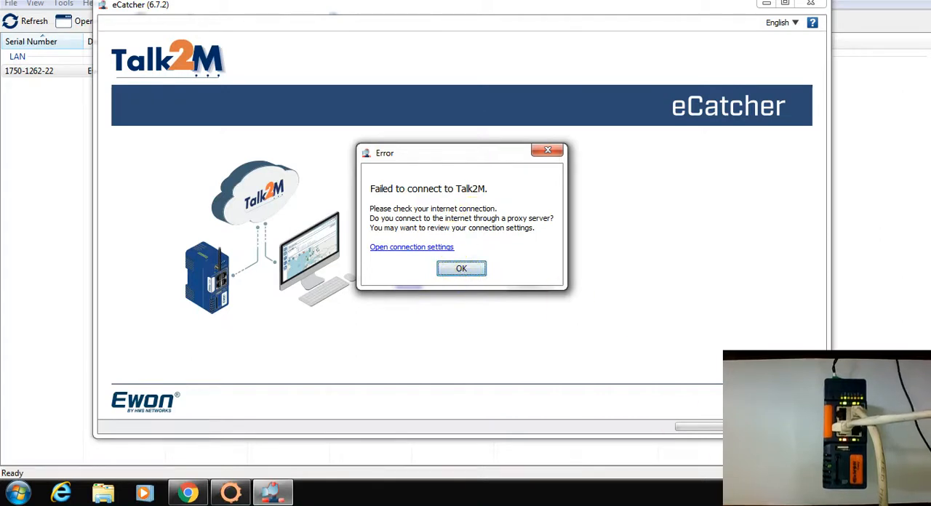
pyautogui.click(835, 493)
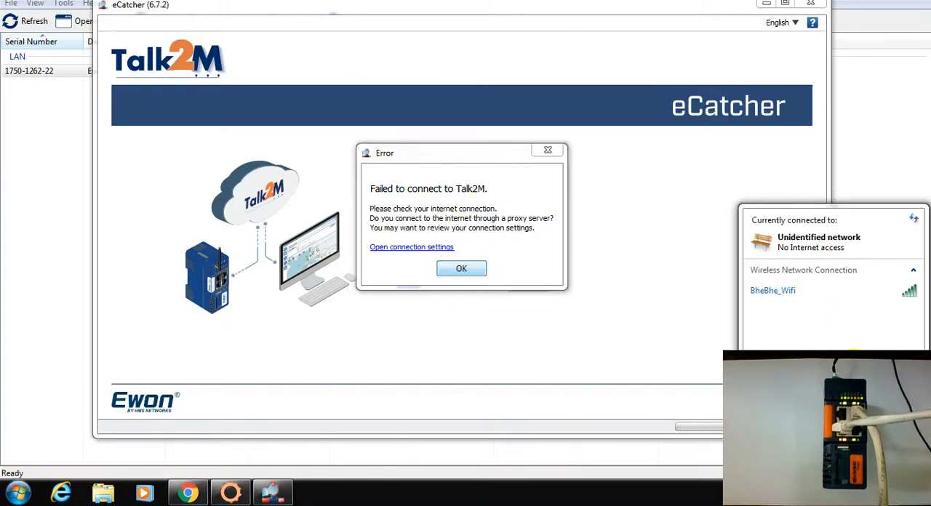
pyautogui.click(829, 289)
pyautogui.click(893, 312)
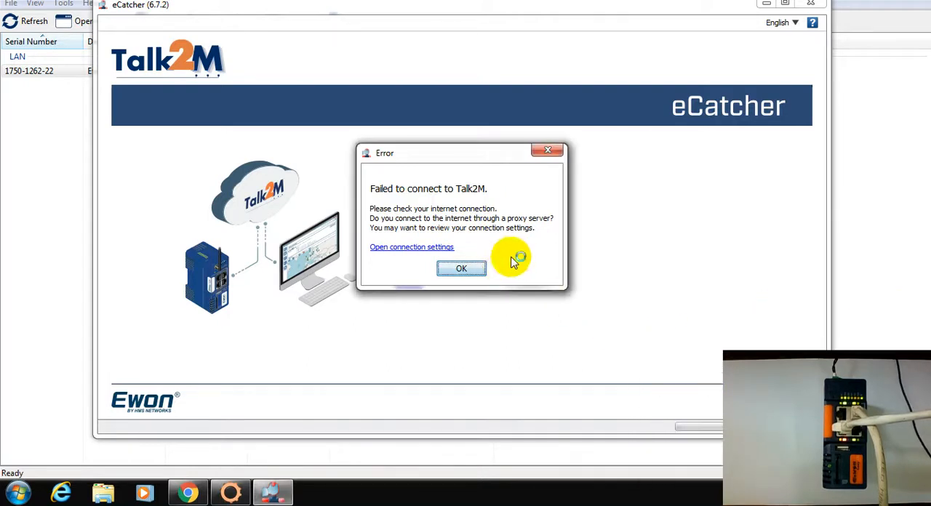
pyautogui.click(471, 268)
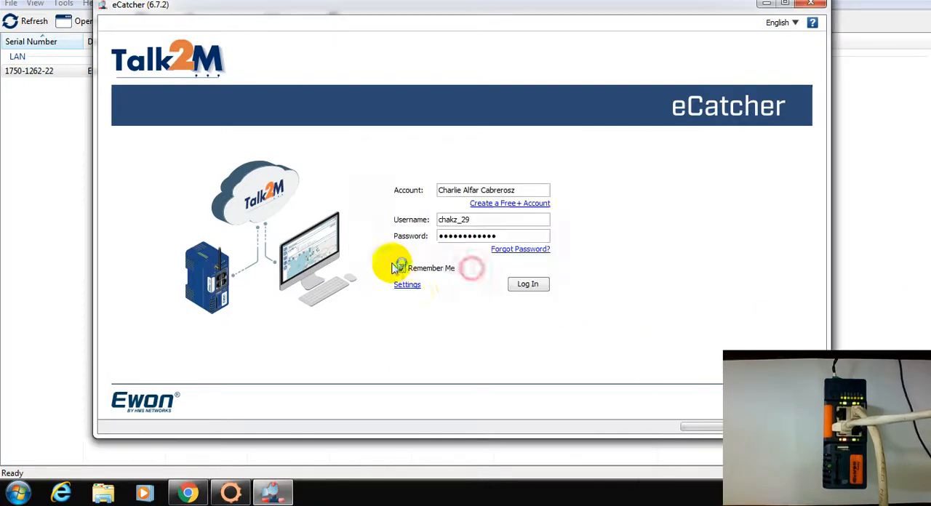
pyautogui.click(528, 283)
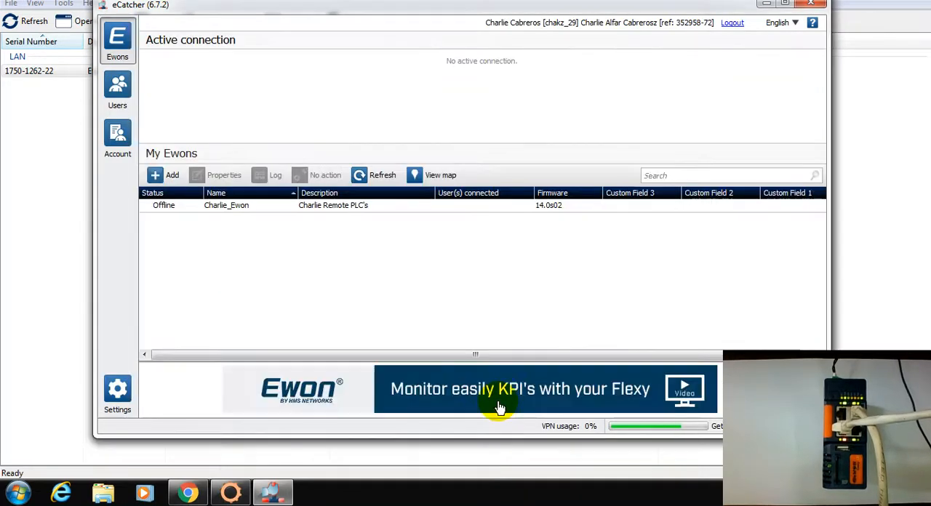
# - Open the properties of the existing Charlie_Ewon device and delete it from the Talk2M account
pyautogui.click(255, 209)
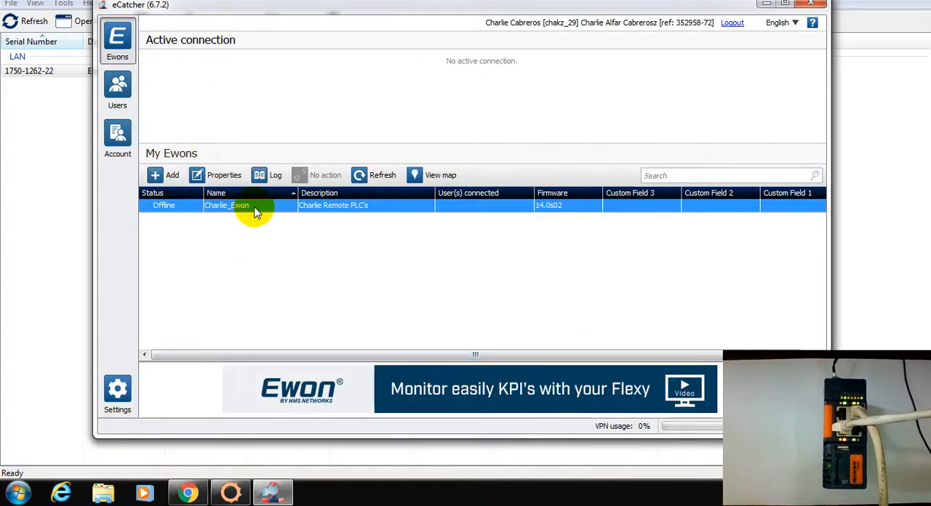
pyautogui.rightClick(393, 208)
pyautogui.click(430, 237)
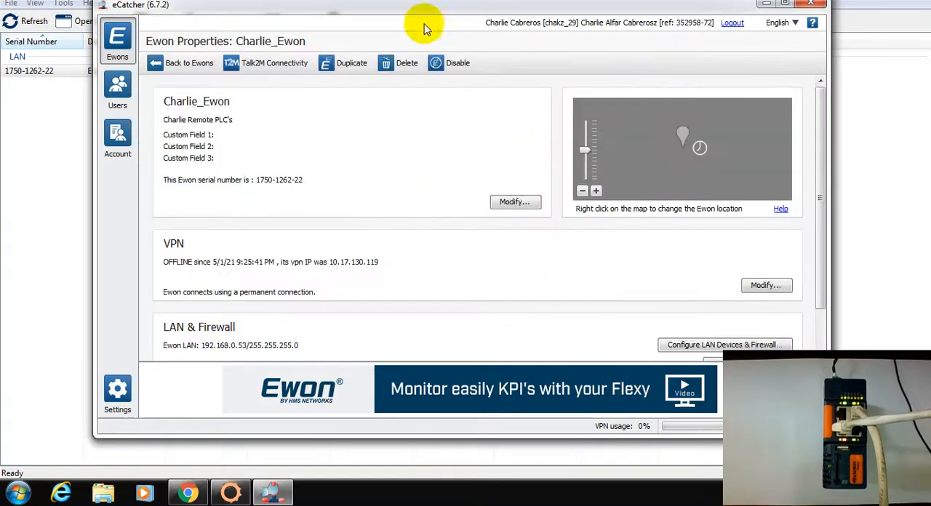
pyautogui.click(399, 62)
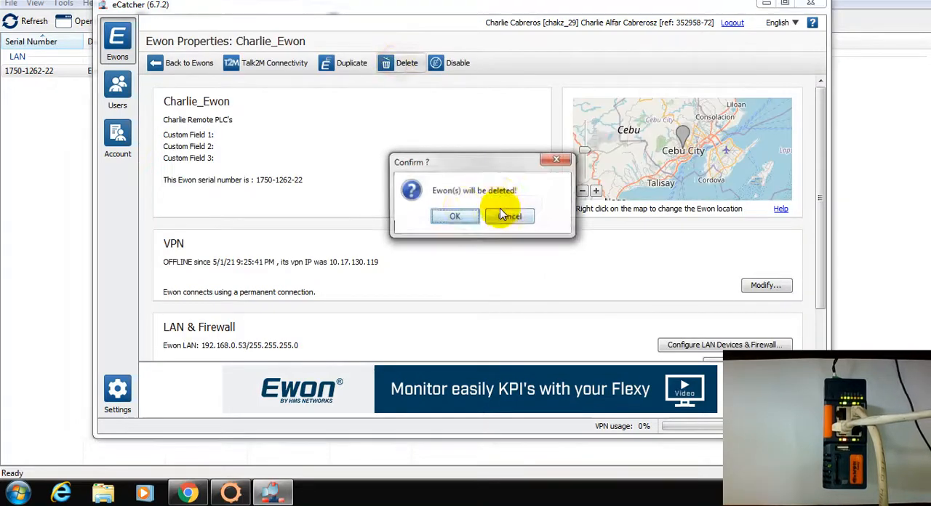
pyautogui.click(453, 218)
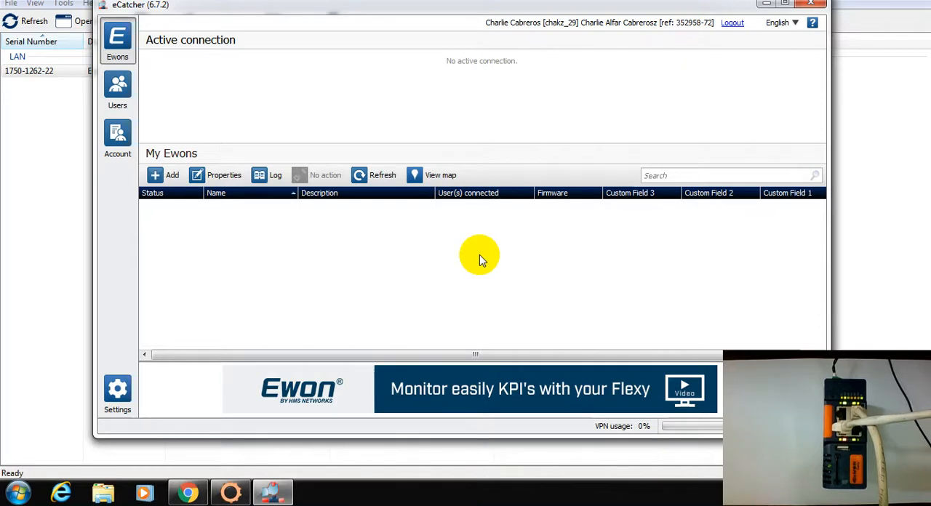
# - Add a new Ewon to the account and name it Charlie_Ewon, matching the device's name in its web interface
pyautogui.click(171, 176)
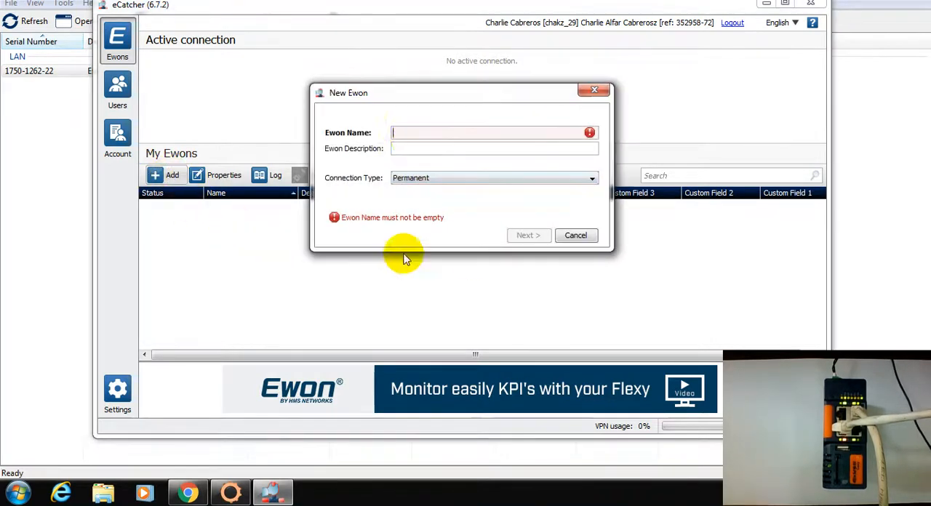
pyautogui.click(402, 134)
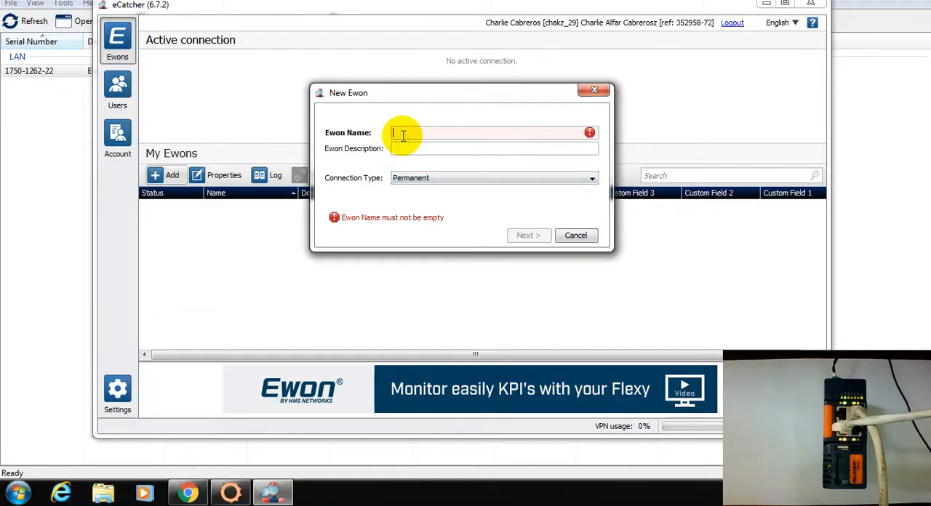
pyautogui.click(189, 494)
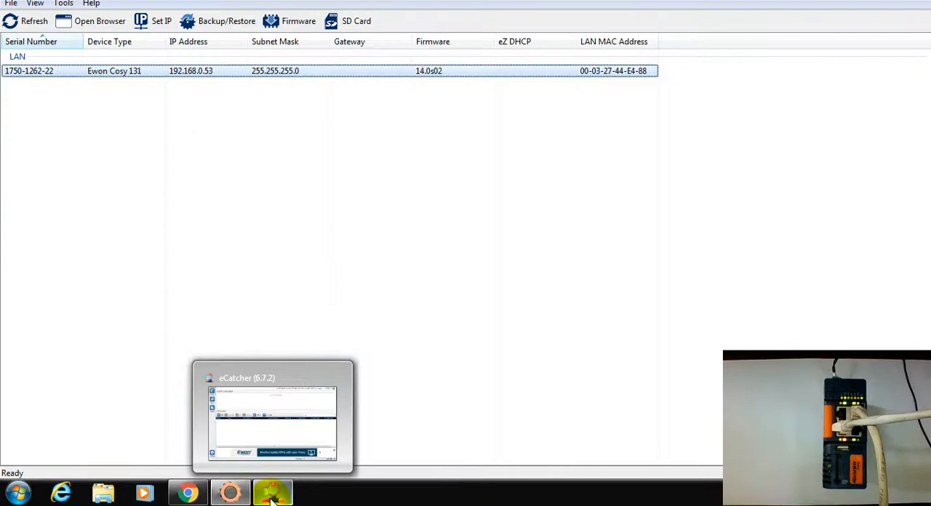
pyautogui.click(272, 493)
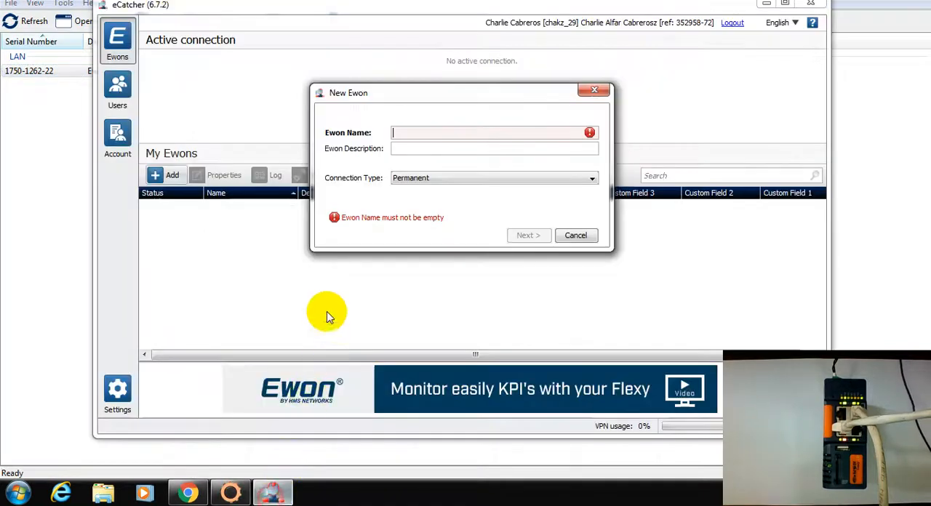
pyautogui.write('Charlie_Ewon')
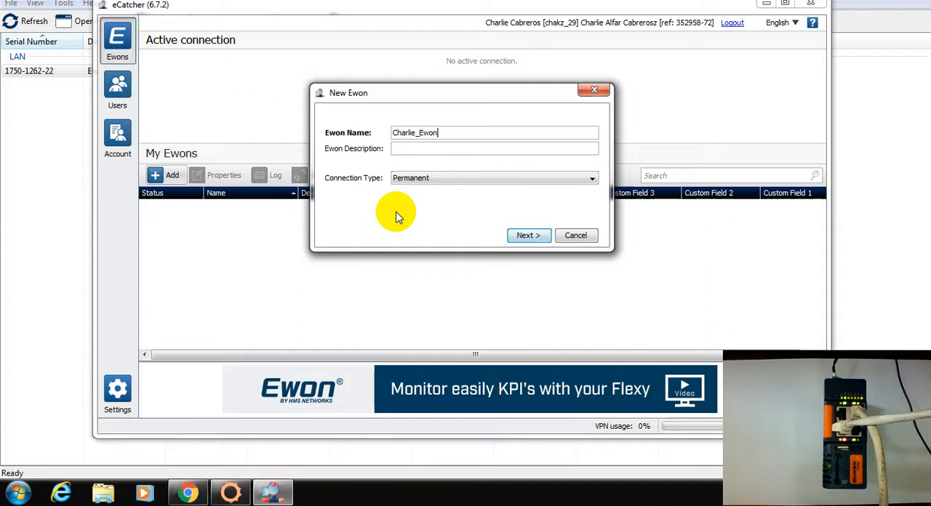
# - Describe the new Ewon as Siemens Remote Access, keep the Permanent connection type and empty custom fields, and create it
pyautogui.click(408, 148)
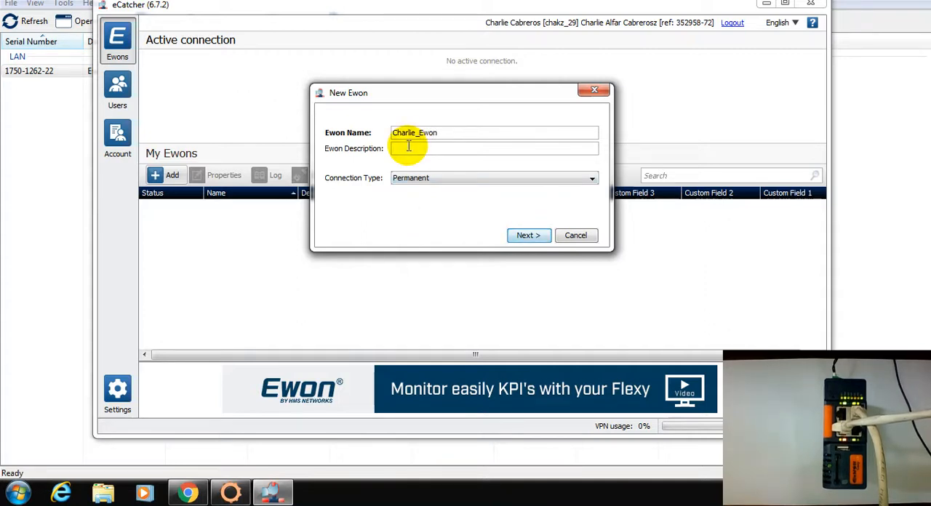
pyautogui.write('Simens')
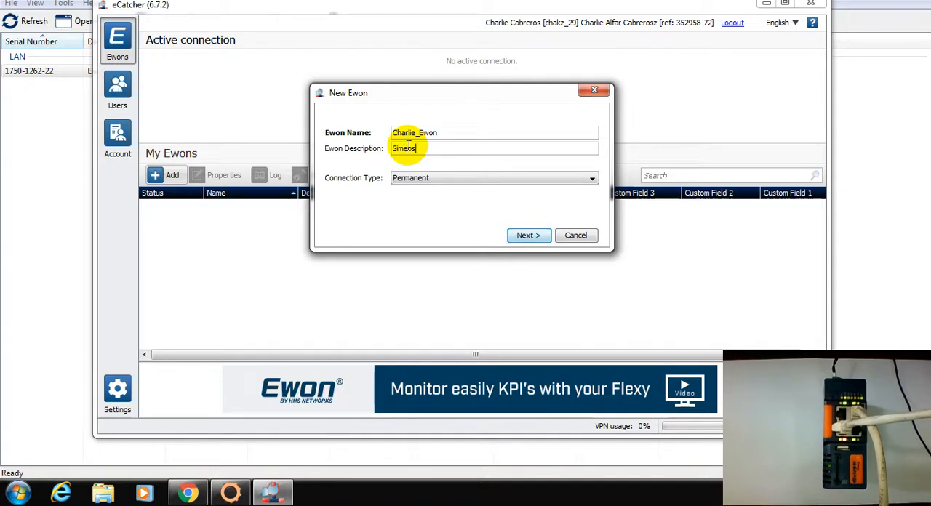
pyautogui.write('iemen')
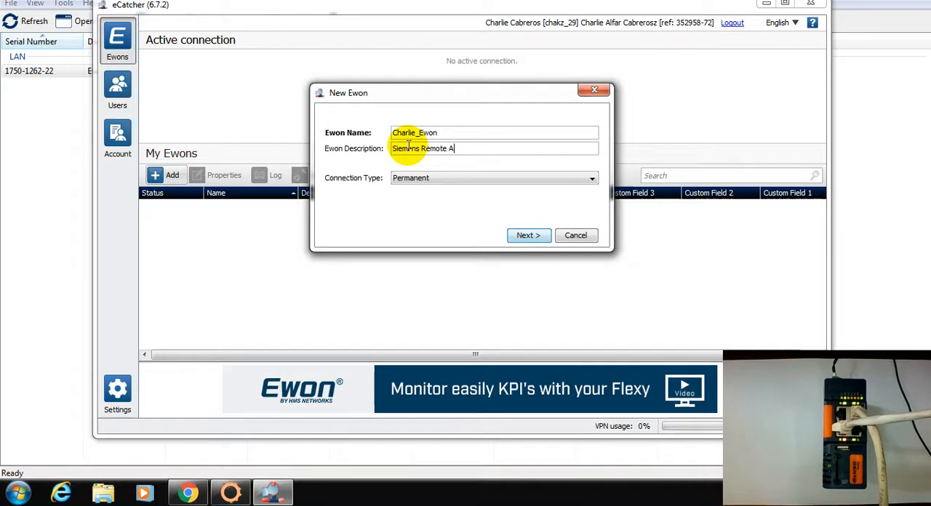
pyautogui.write('s Remote Access')
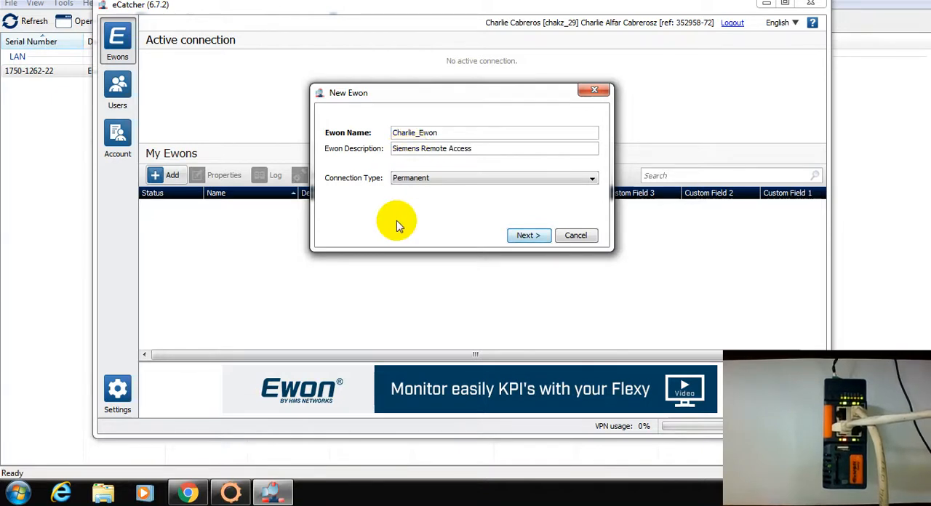
pyautogui.click(528, 235)
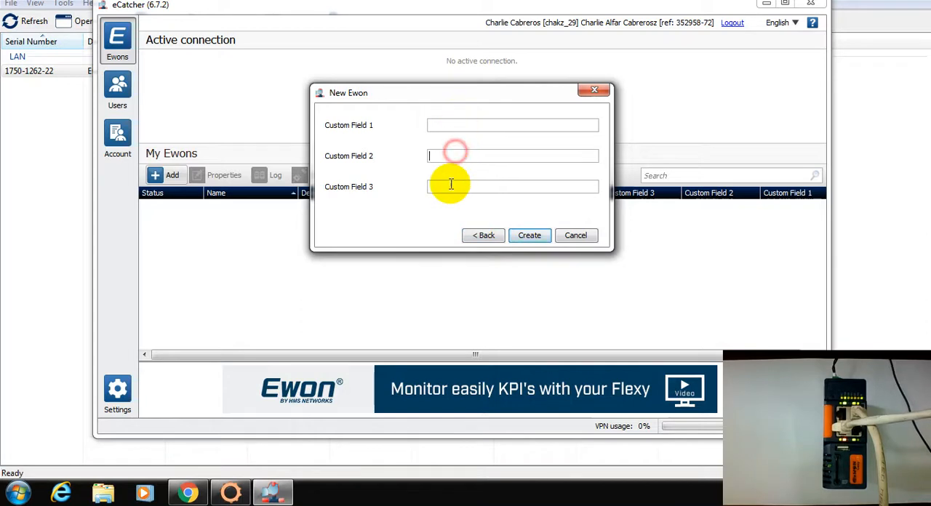
pyautogui.click(449, 160)
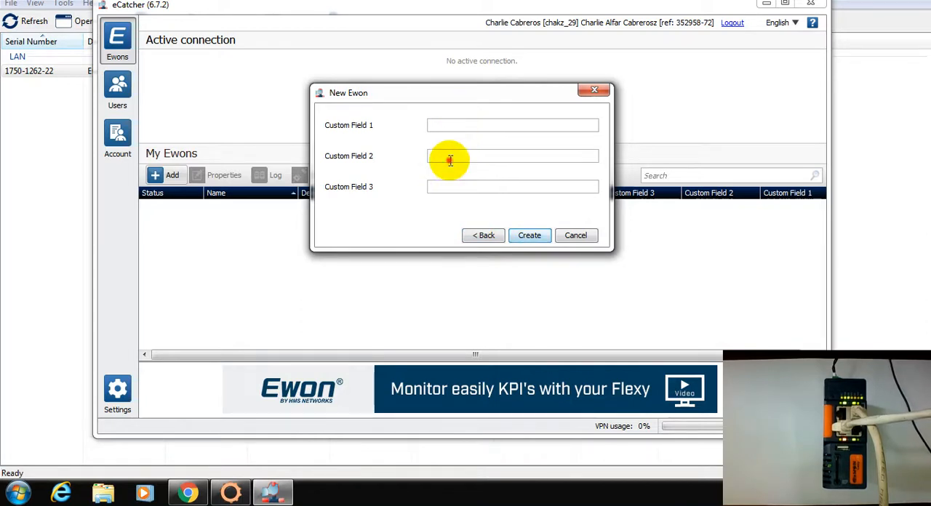
pyautogui.click(530, 238)
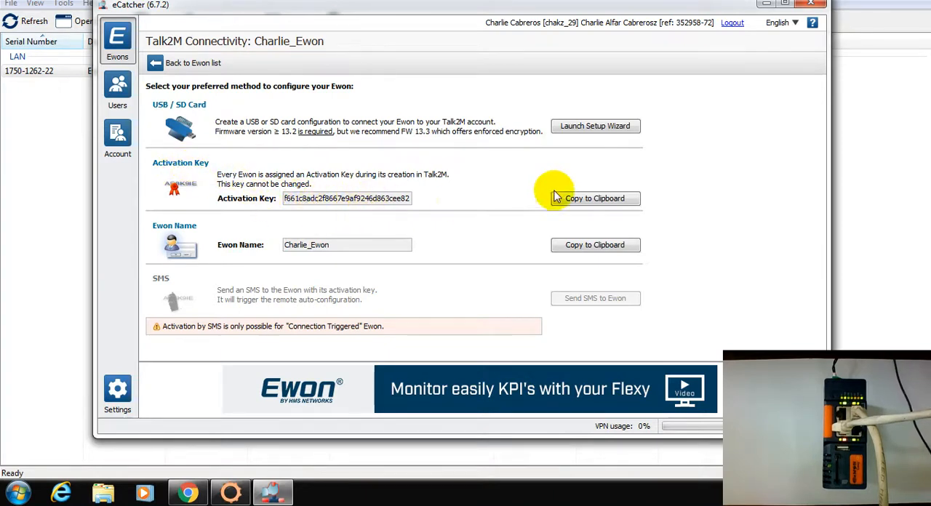
# - Copy the new Ewon's activation key from eCatcher, paste it into the Cosy 131 Talk2M wizard in Chrome, and continue to the proxy configuration
pyautogui.click(590, 200)
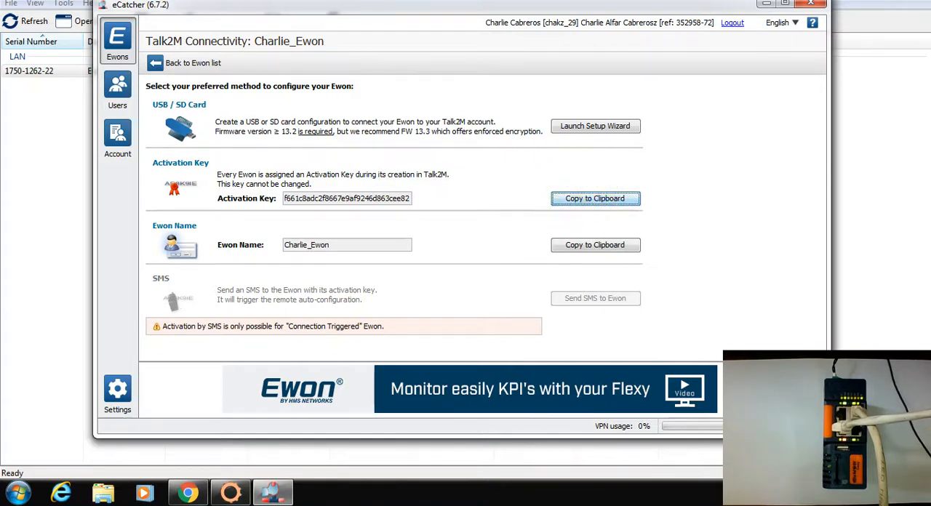
pyautogui.click(190, 494)
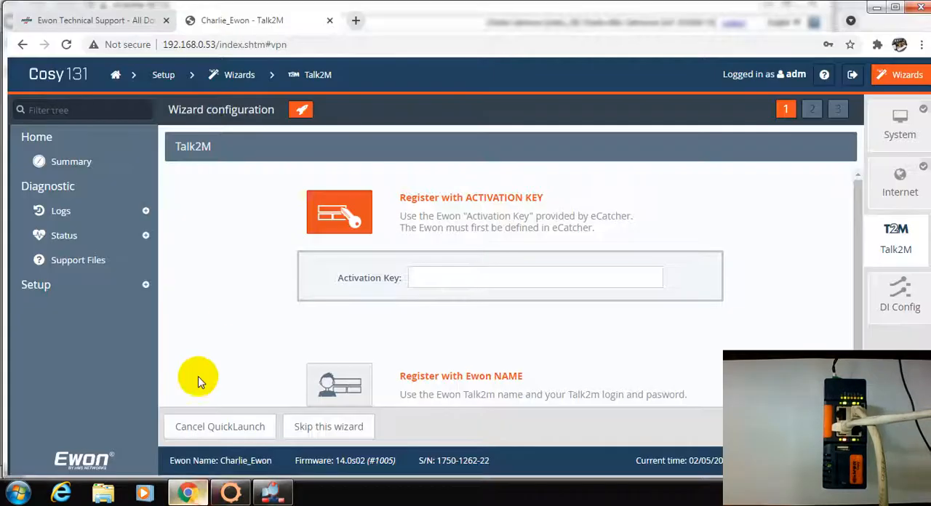
pyautogui.rightClick(448, 280)
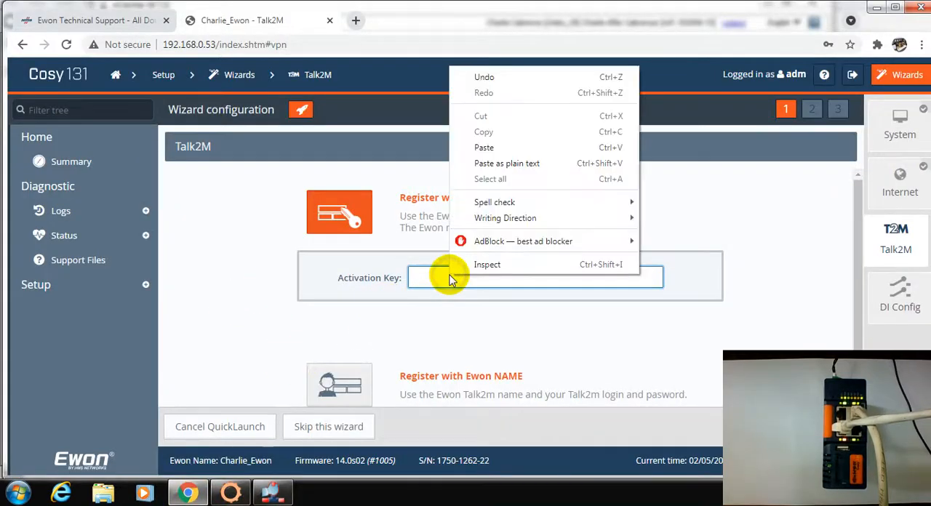
pyautogui.click(484, 147)
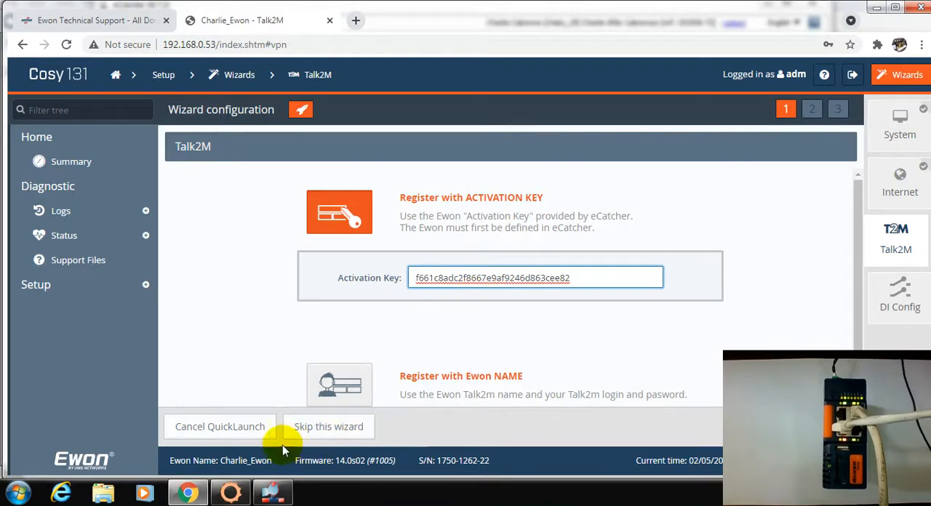
pyautogui.click(831, 428)
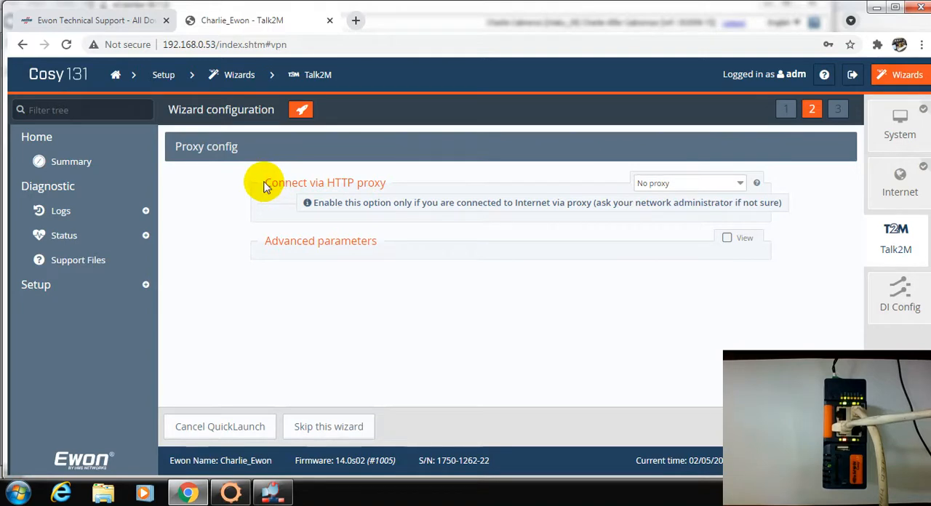
# - Keep the HTTP proxy connection set to No proxy and start the Talk2M connection test
pyautogui.click(676, 187)
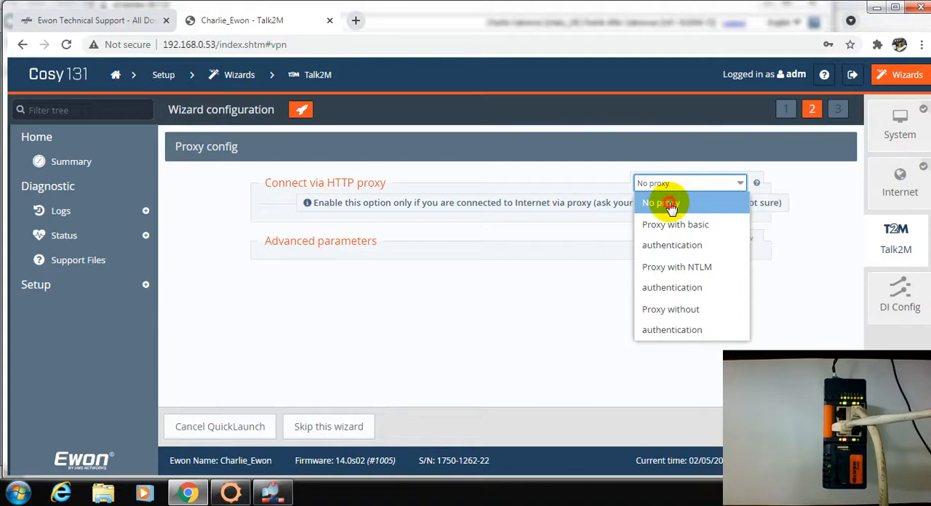
pyautogui.click(670, 206)
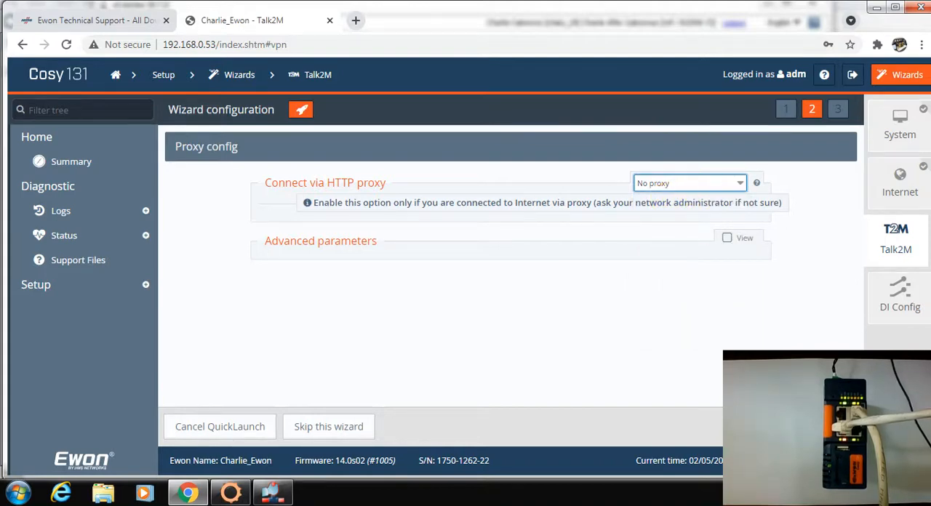
pyautogui.click(537, 338)
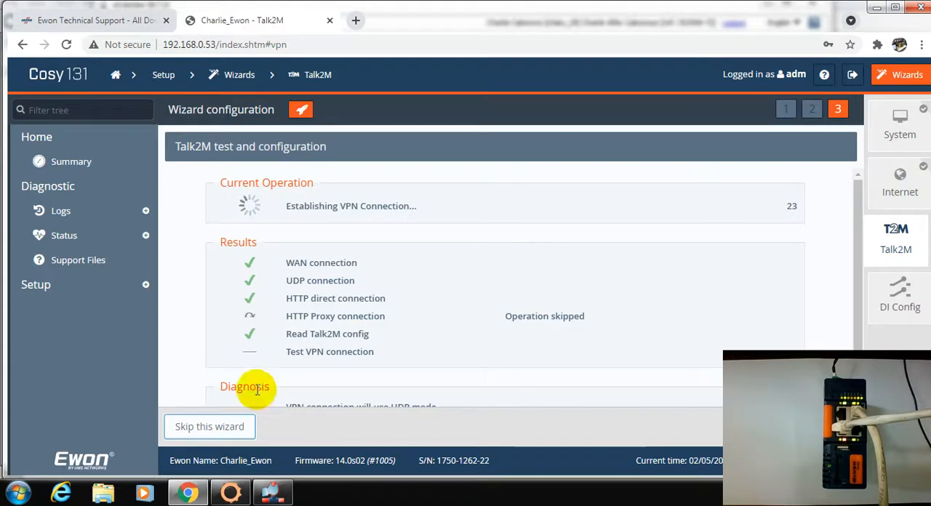
# - Review the Talk2M test results and VPN diagnosis, and finish the wizard to return to the device's Summary page
pyautogui.click(280, 501)
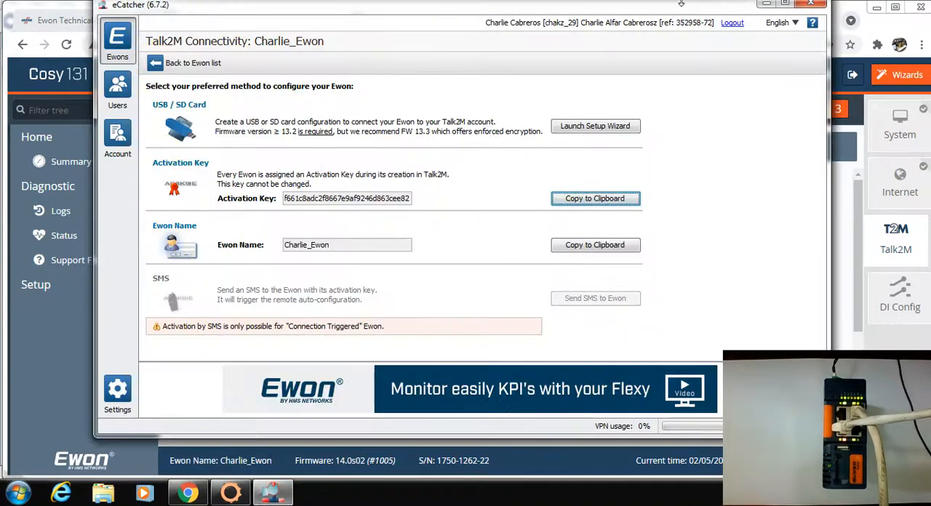
pyautogui.click(766, 4)
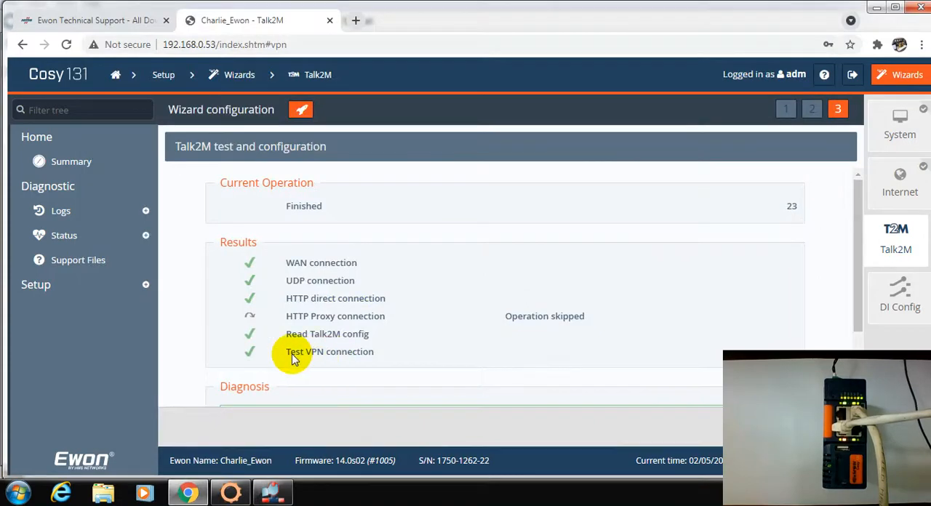
pyautogui.scroll(-2, 655, 331)
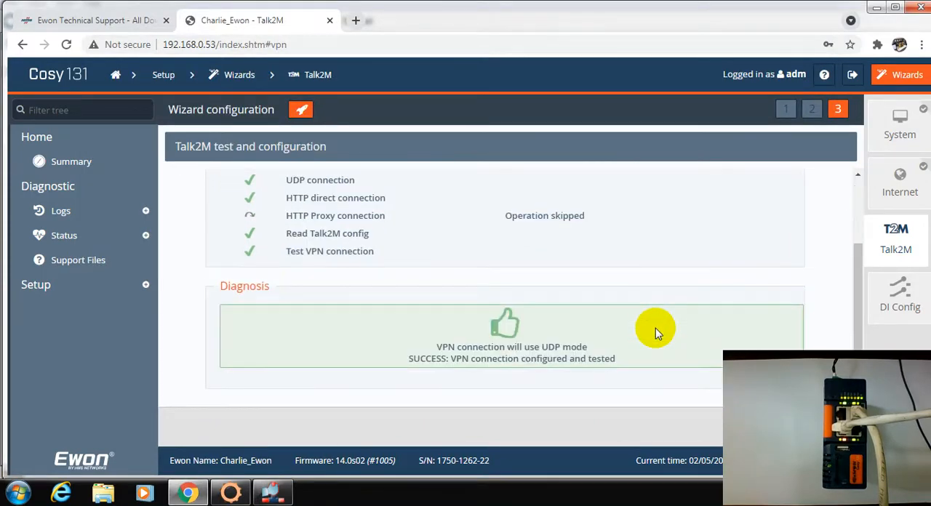
pyautogui.scroll(1, 655, 330)
pyautogui.scroll(-1, 655, 331)
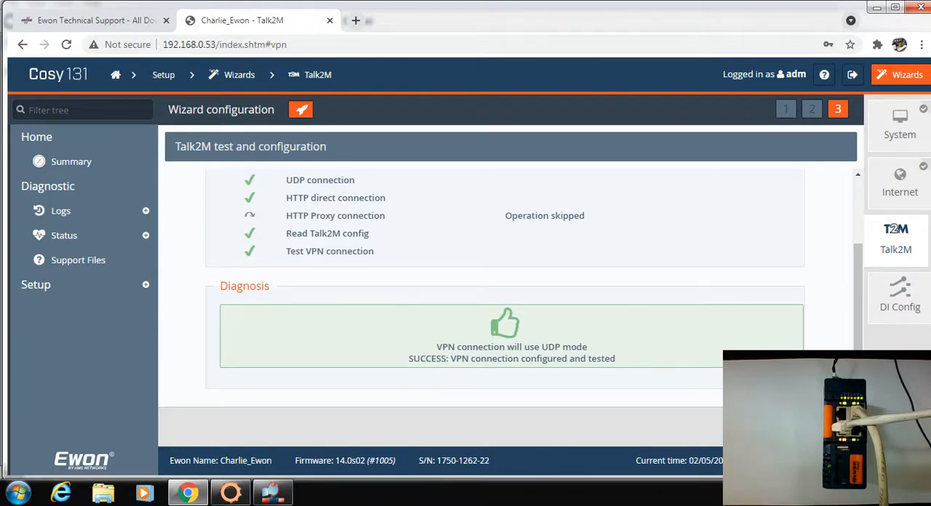
pyautogui.click(825, 427)
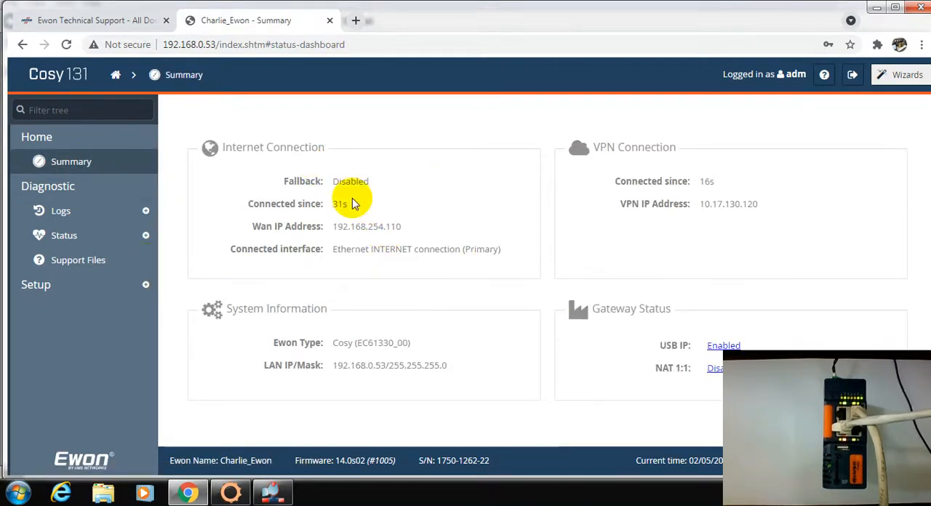
# - Switch to eCatcher, return to the Ewon list, select Charlie_Ewon and refresh its status
pyautogui.click(271, 495)
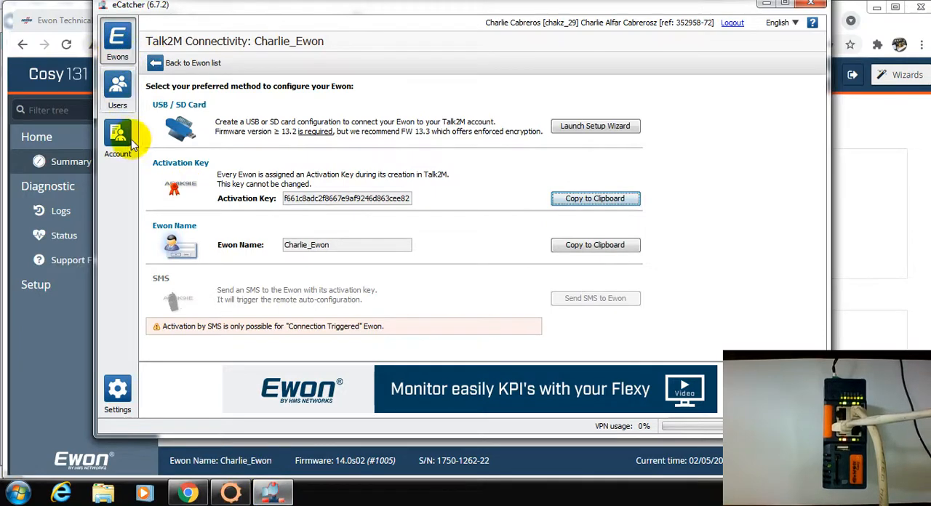
pyautogui.click(184, 64)
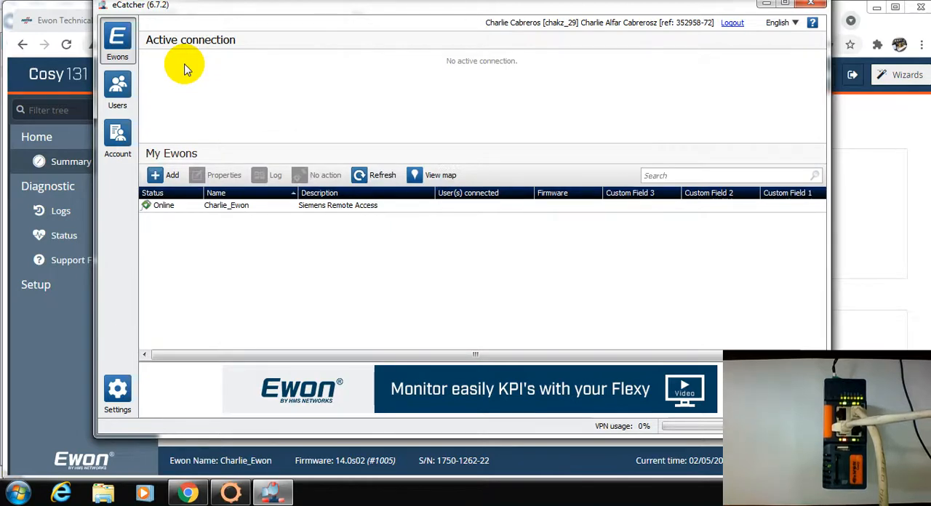
pyautogui.click(229, 207)
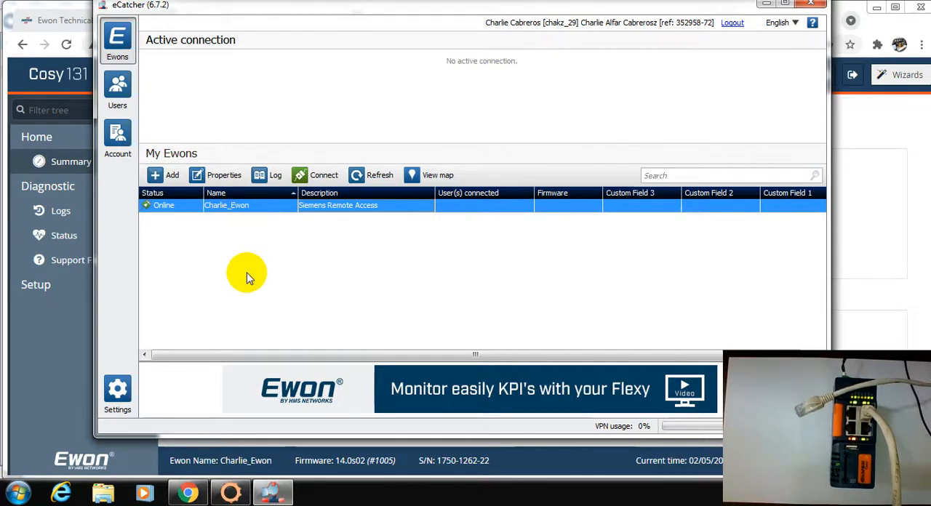
pyautogui.click(371, 175)
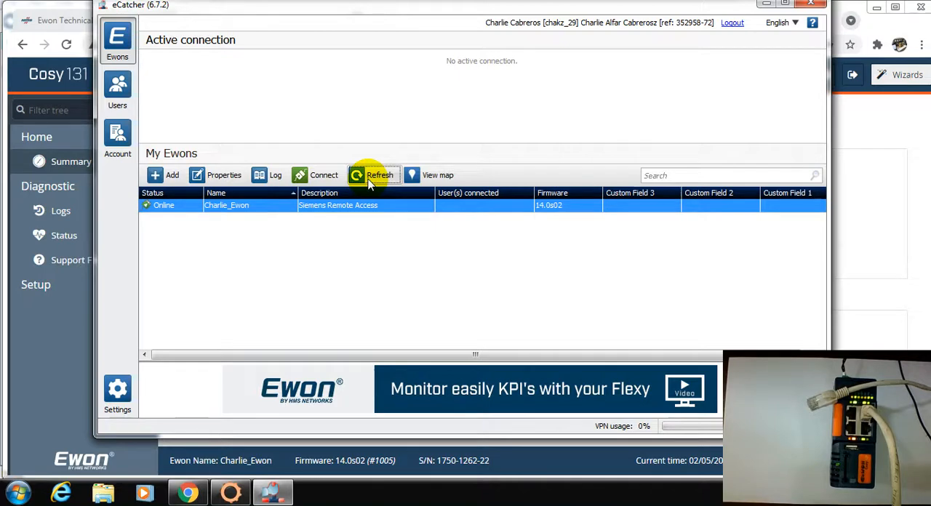
pyautogui.click(364, 175)
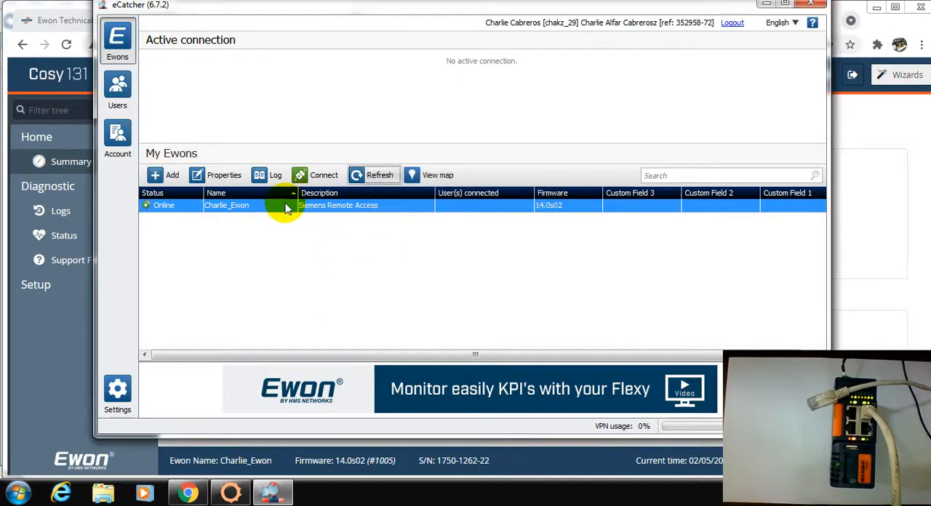
# - Try to connect to Charlie_Ewon over Talk2M, and cancel the attempt
pyautogui.rightClick(286, 210)
pyautogui.click(318, 219)
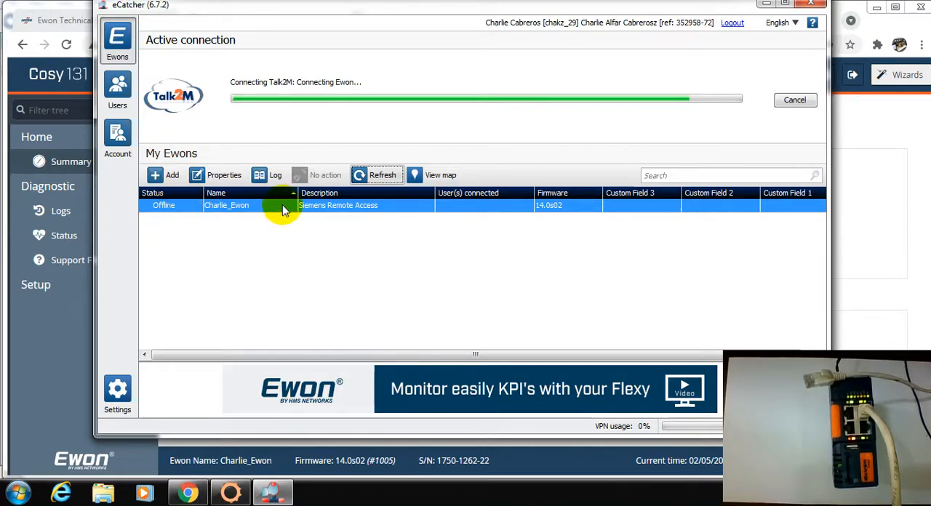
pyautogui.click(795, 99)
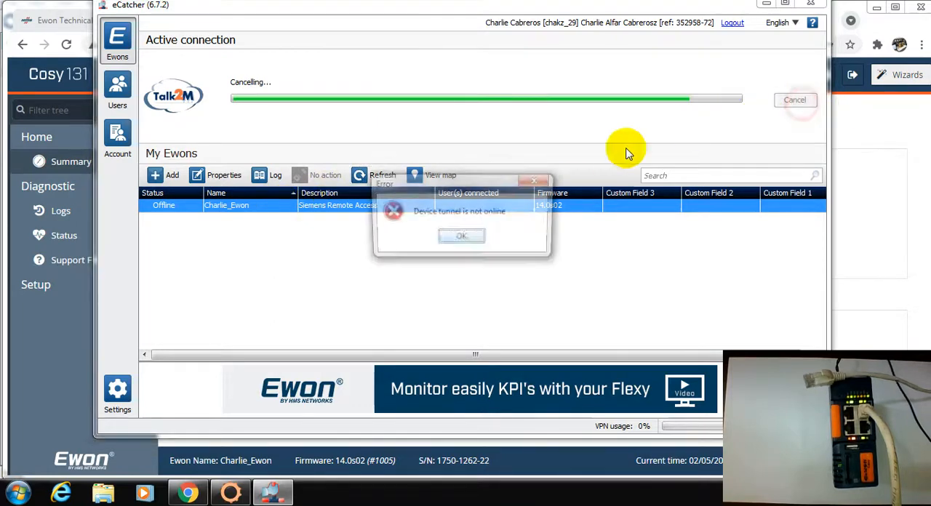
pyautogui.click(458, 238)
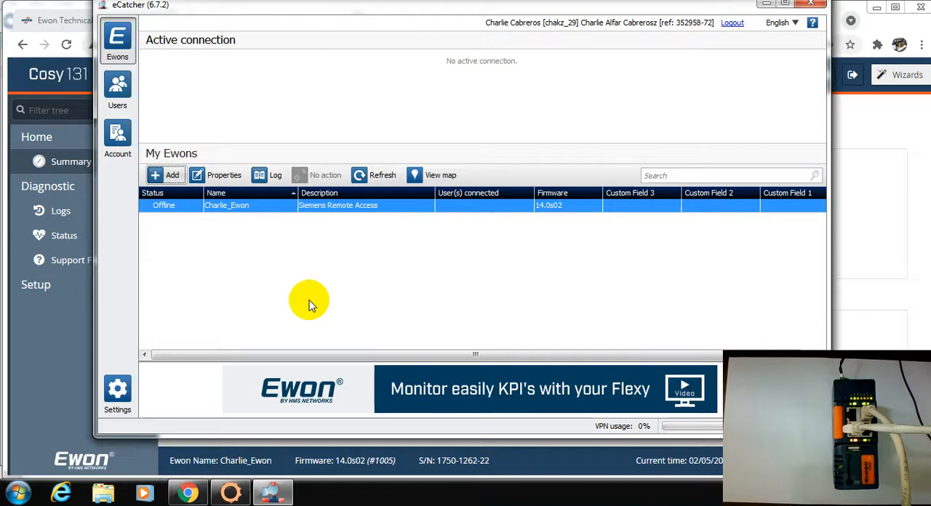
# - Refresh the Ewon list and establish the Talk2M connection to Charlie_Ewon
pyautogui.click(368, 175)
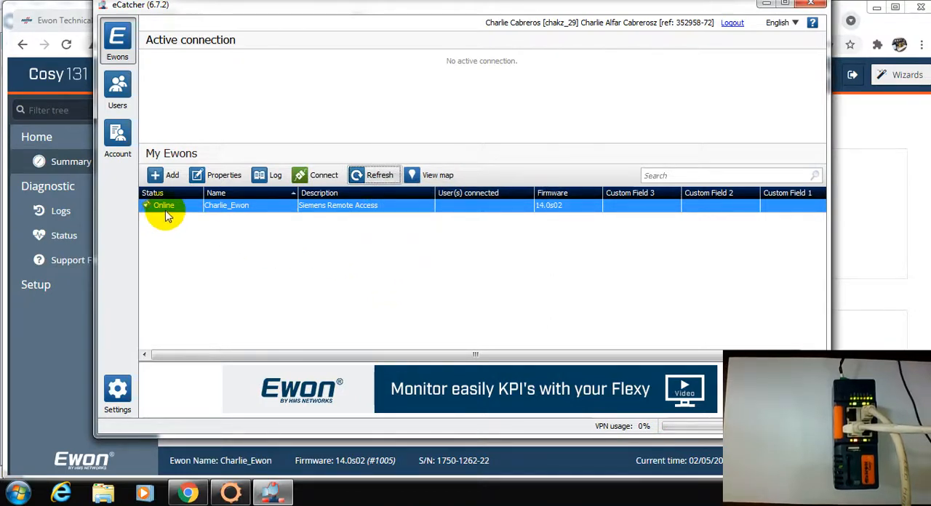
pyautogui.click(317, 175)
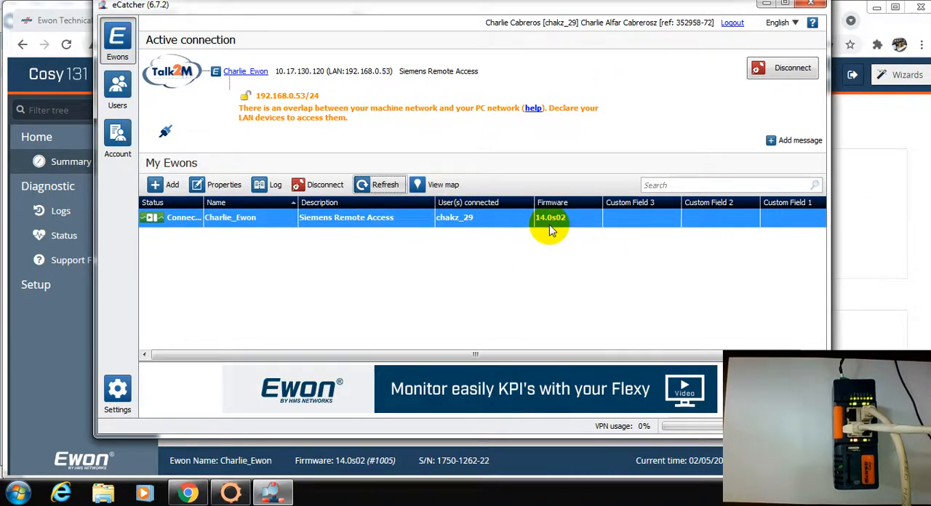
# - Disconnect from Charlie_Ewon, leaving the optional message "Change" for the session
pyautogui.click(792, 76)
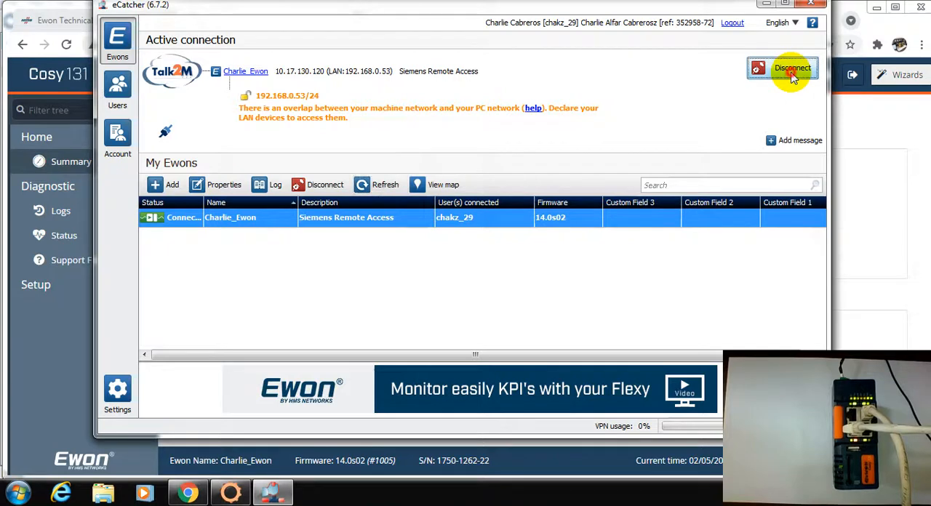
pyautogui.click(396, 134)
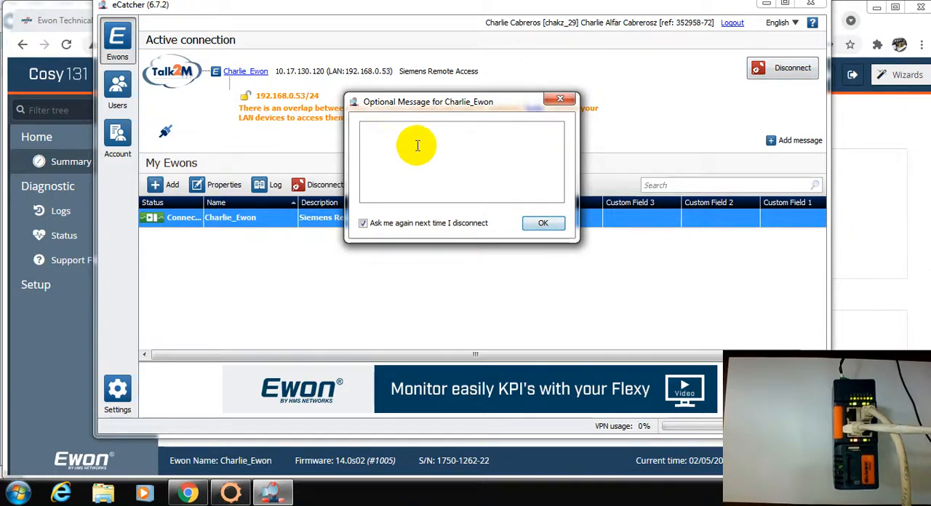
pyautogui.write('Change')
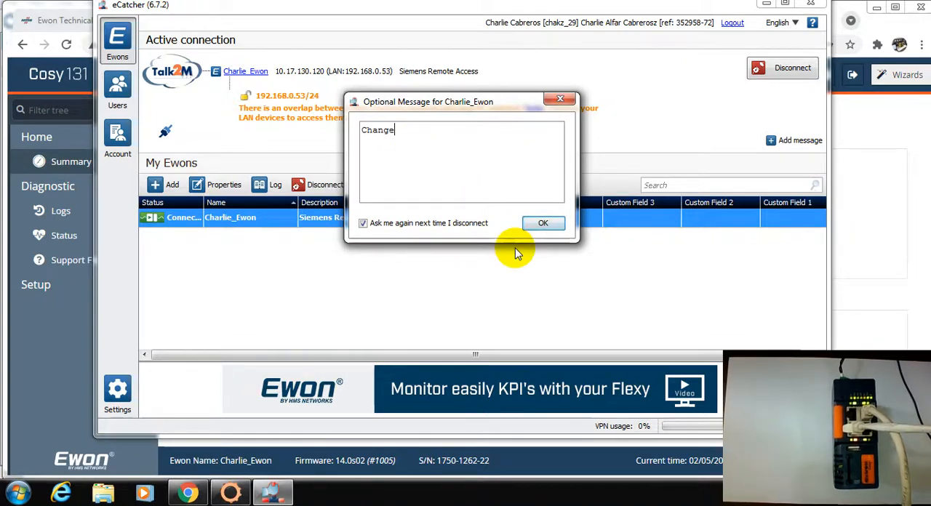
pyautogui.click(538, 223)
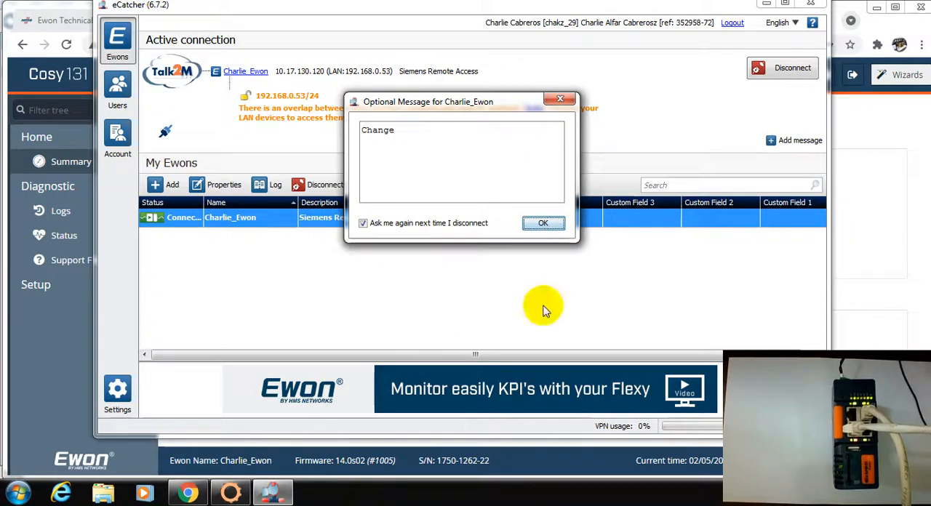
pyautogui.click(543, 222)
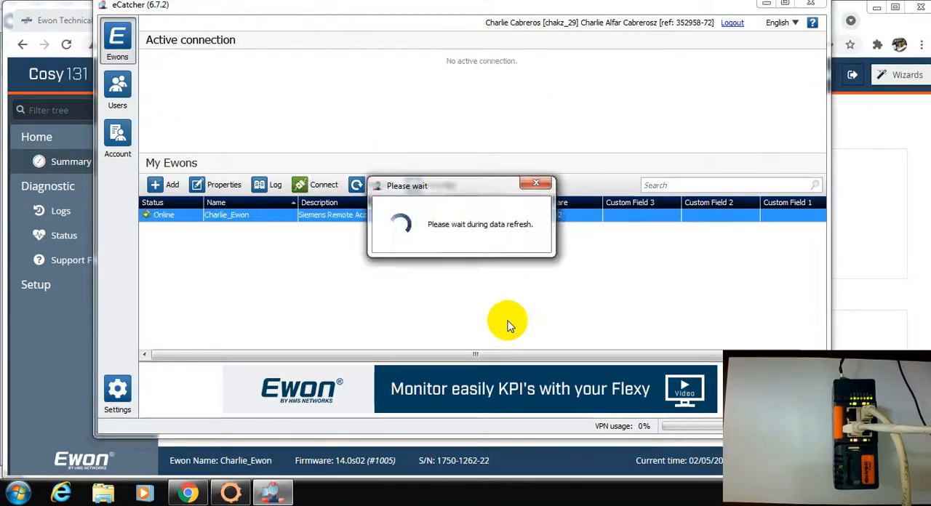